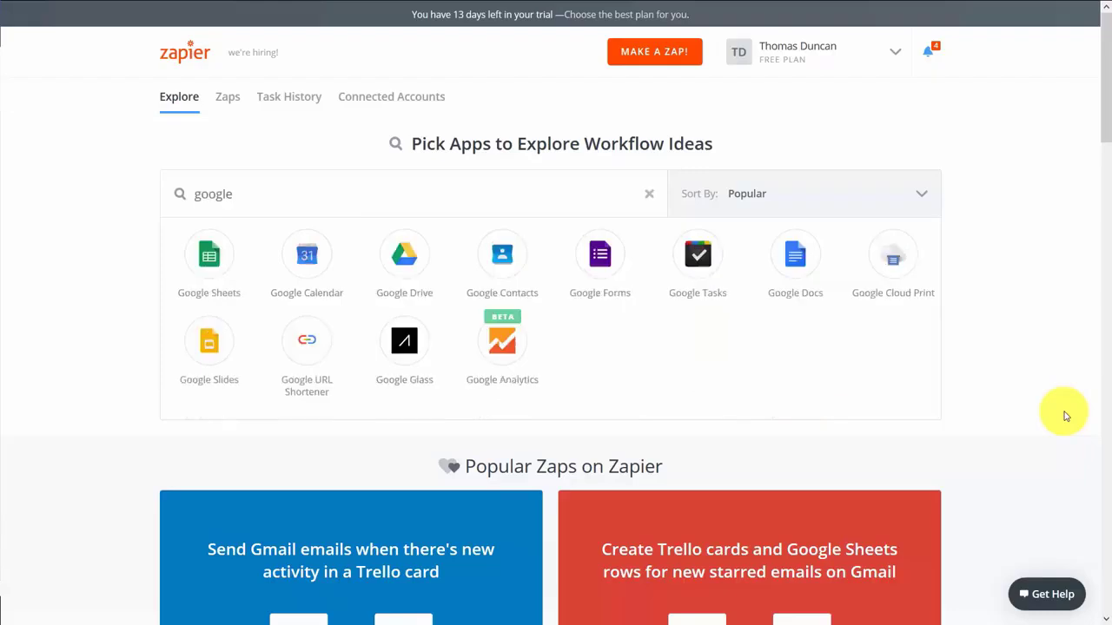
# Filter Explore by Google Tasks and Google Drive to show 'Add Google Tasks for new files in Google Drive'
pyautogui.click(697, 266)
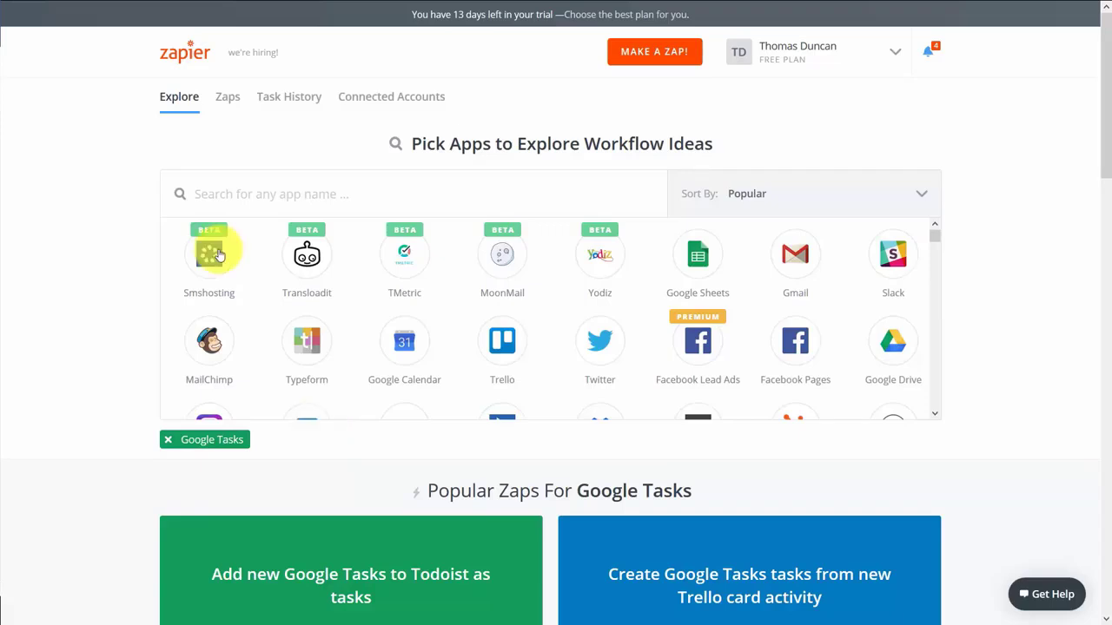
pyautogui.click(219, 253)
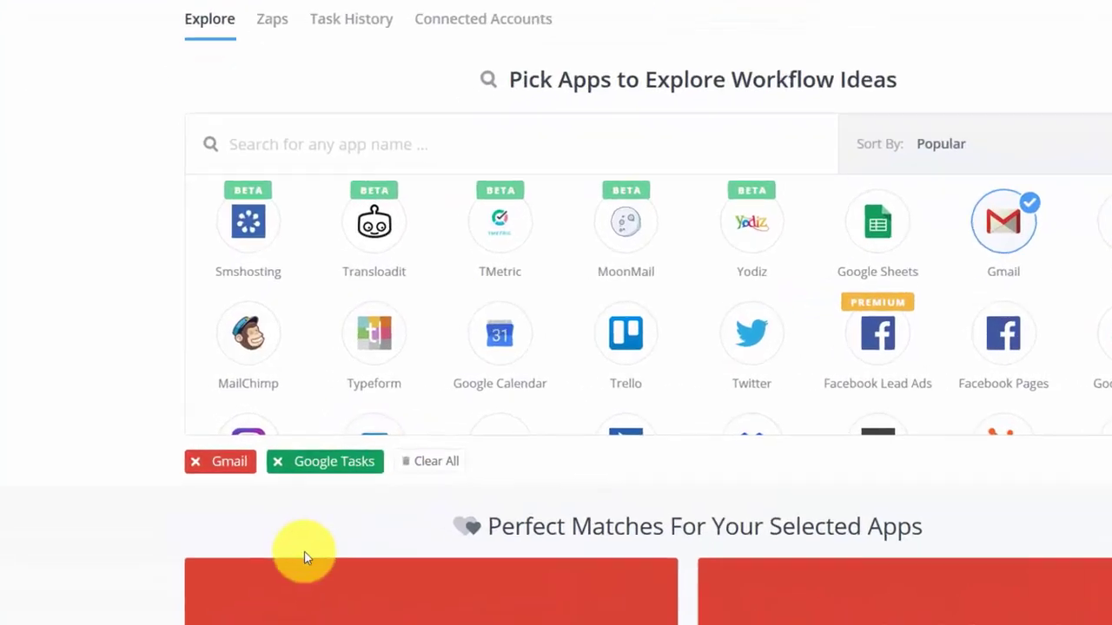
pyautogui.scroll(-3, 190, 477)
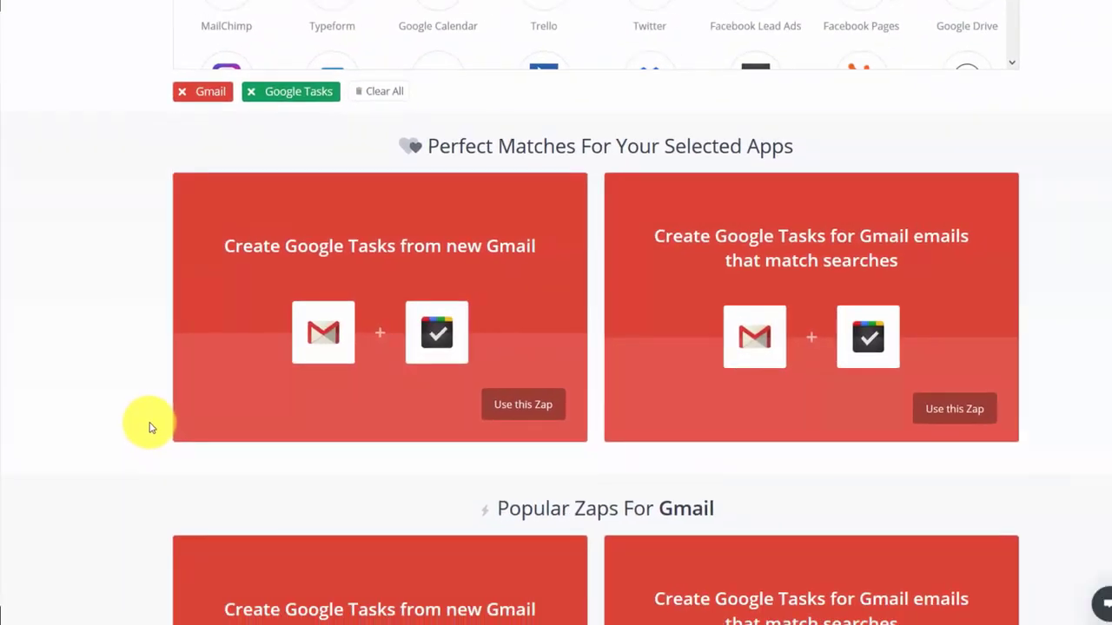
pyautogui.scroll(3, 149, 427)
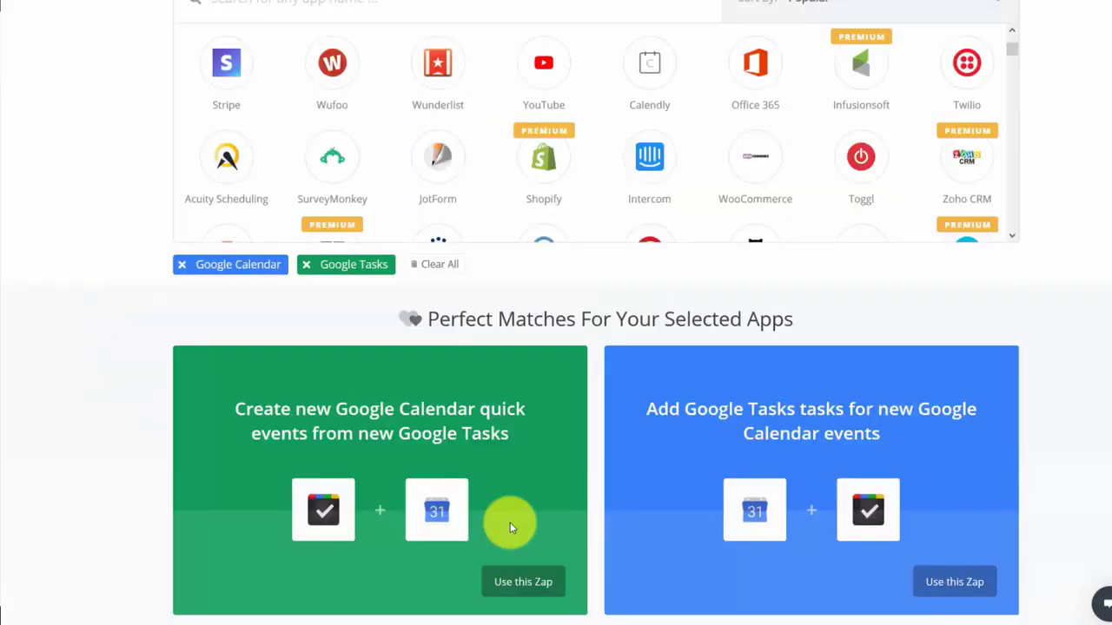
pyautogui.scroll(-3, 590, 521)
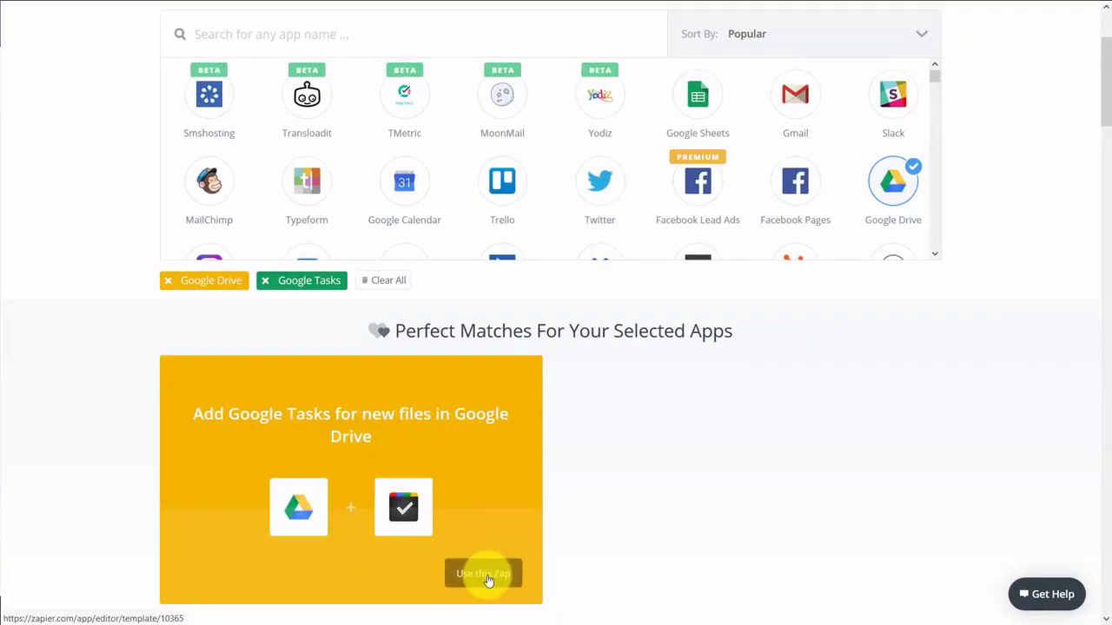
# Create a zap from the 'Add Google Tasks for new files in Google Drive' template
pyautogui.click(486, 578)
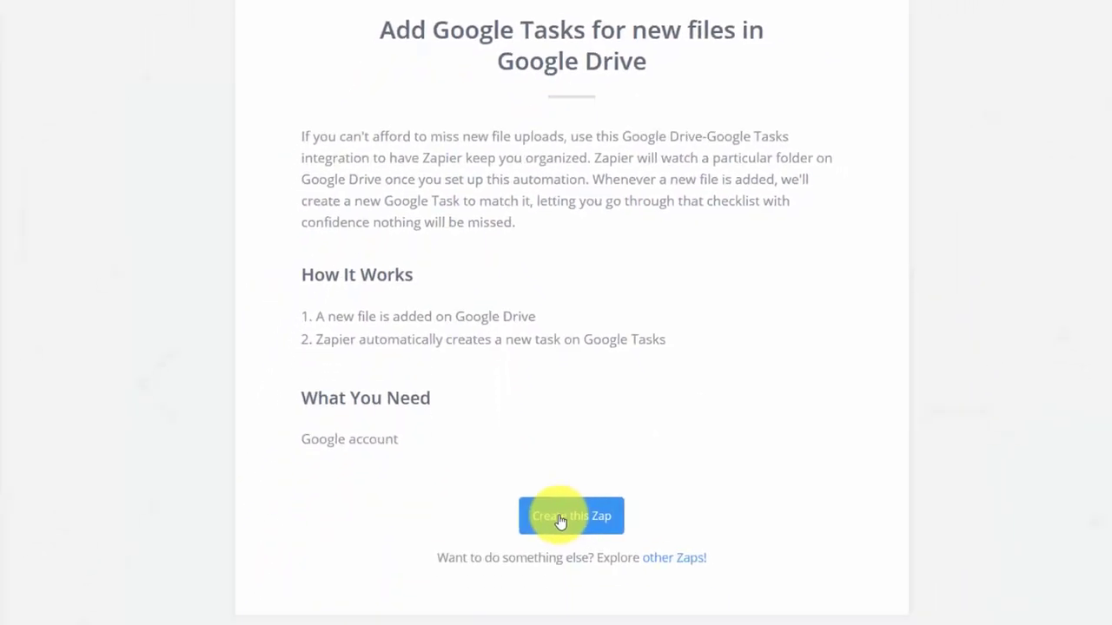
pyautogui.click(560, 518)
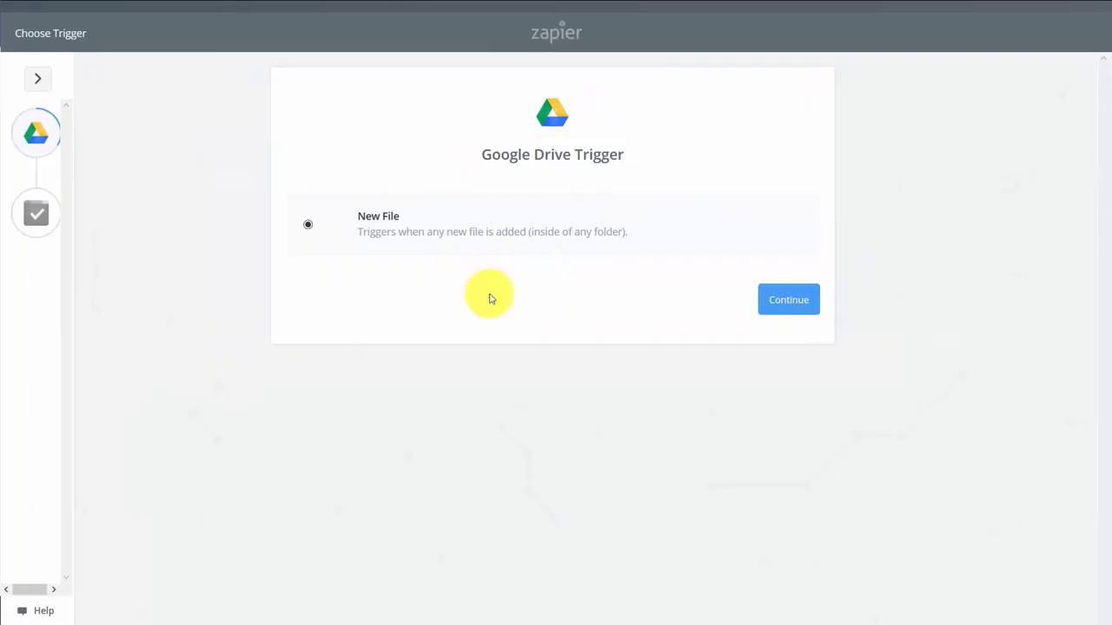
# Keep New File as the trigger and connect, test and save a Google Drive account
pyautogui.click(790, 302)
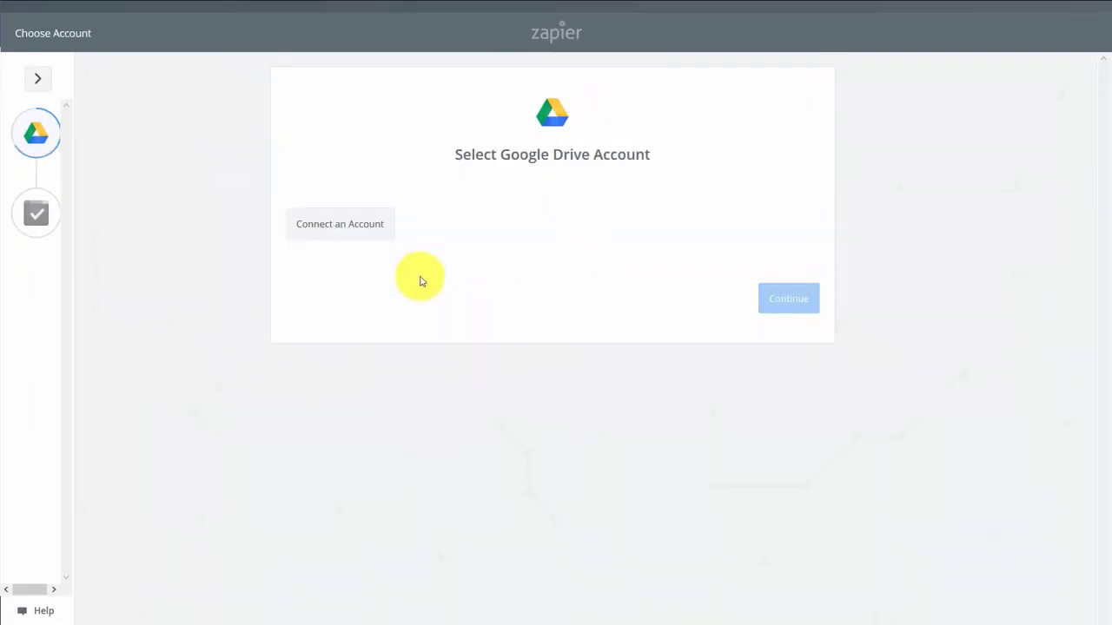
pyautogui.click(357, 228)
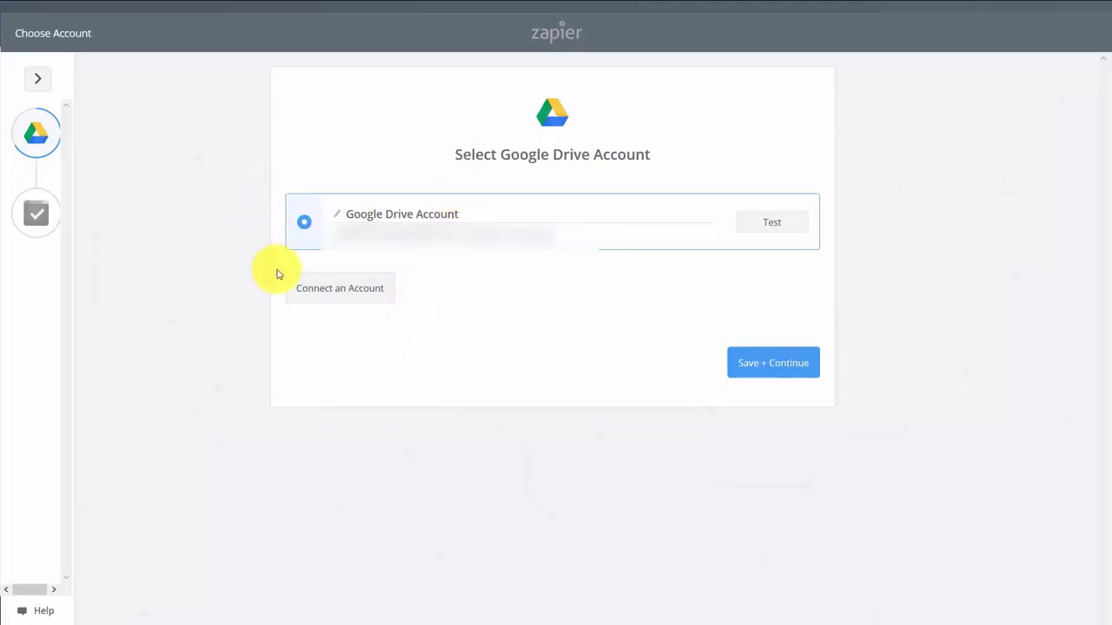
pyautogui.click(772, 224)
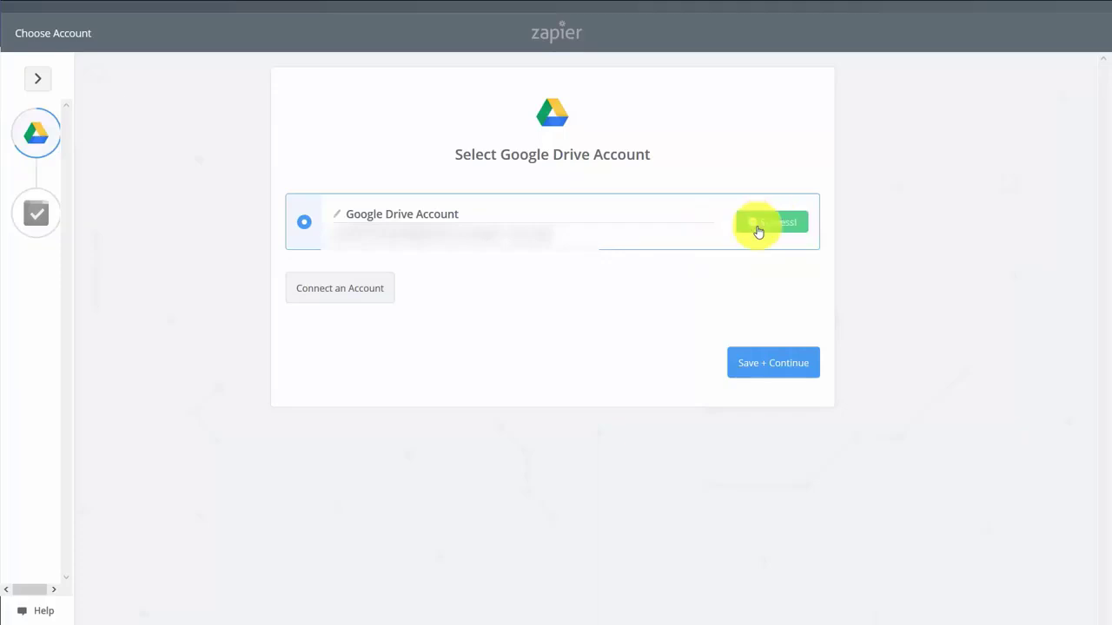
pyautogui.click(757, 375)
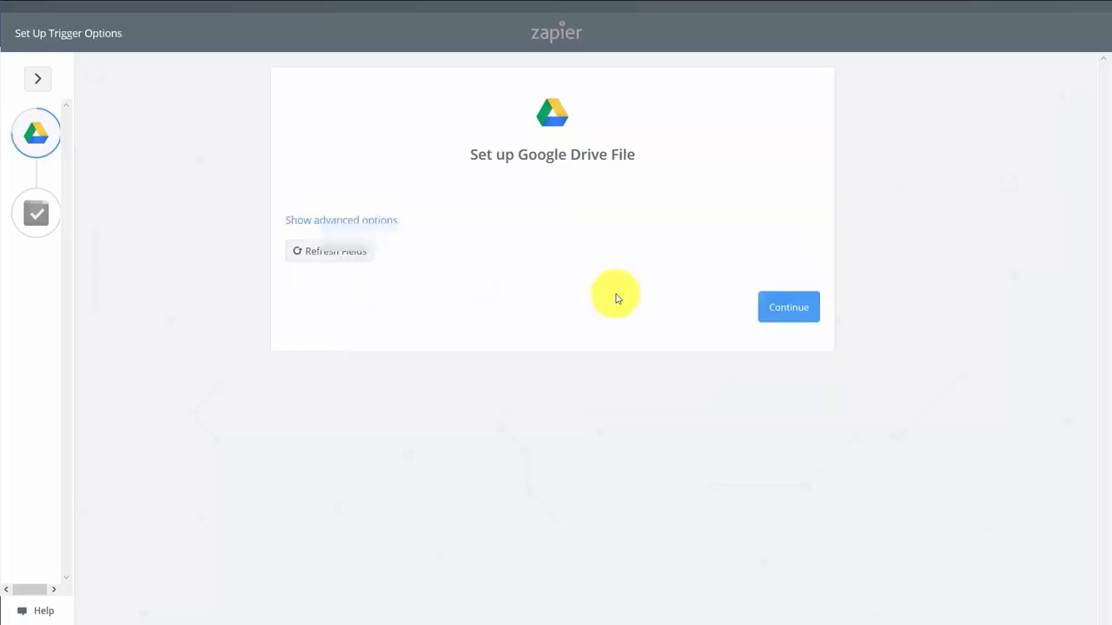
# Accept default trigger options and pass the trigger test with a sample Drive file
pyautogui.click(776, 309)
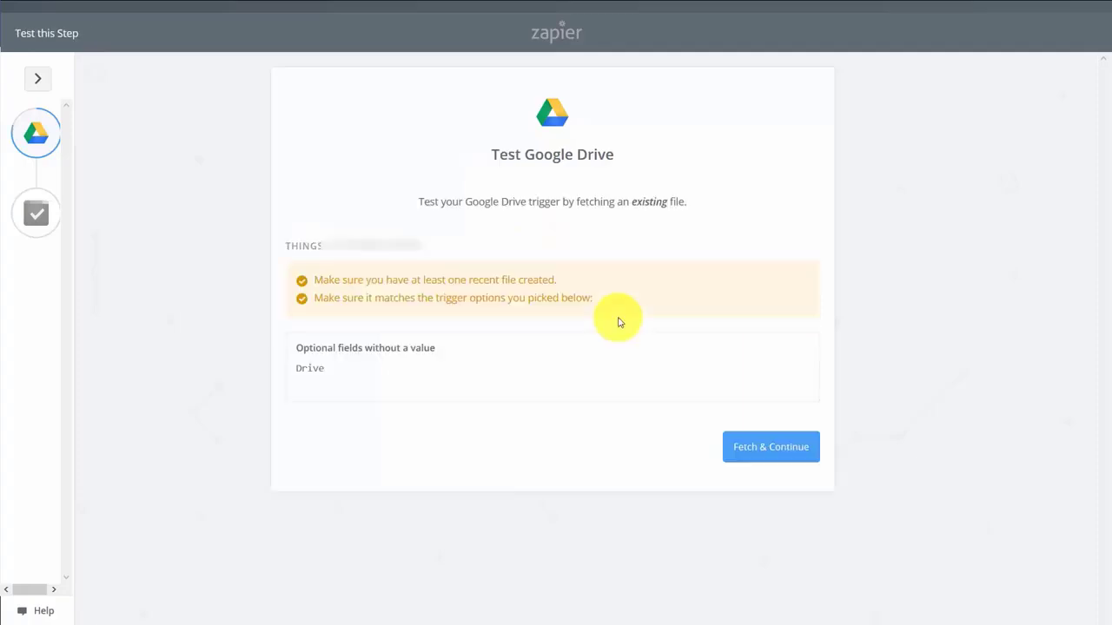
pyautogui.click(747, 451)
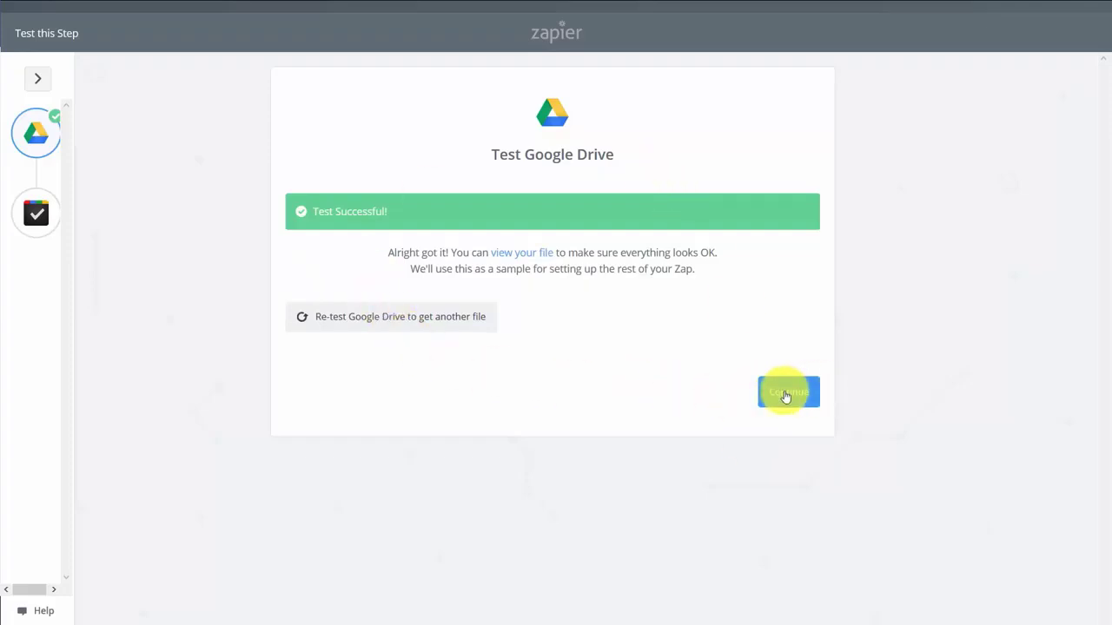
pyautogui.click(785, 396)
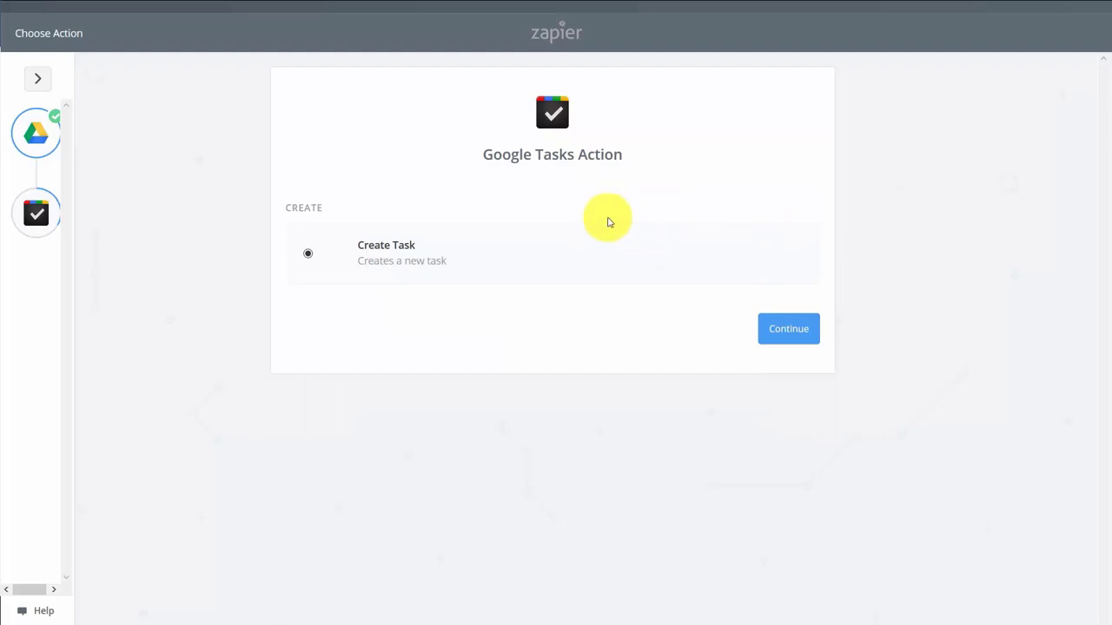
# Set up Create Task with a tested Google Tasks account, title 'Drive Uploaded - Categorize and Sort', note 'New file in Google Drive'
pyautogui.click(790, 332)
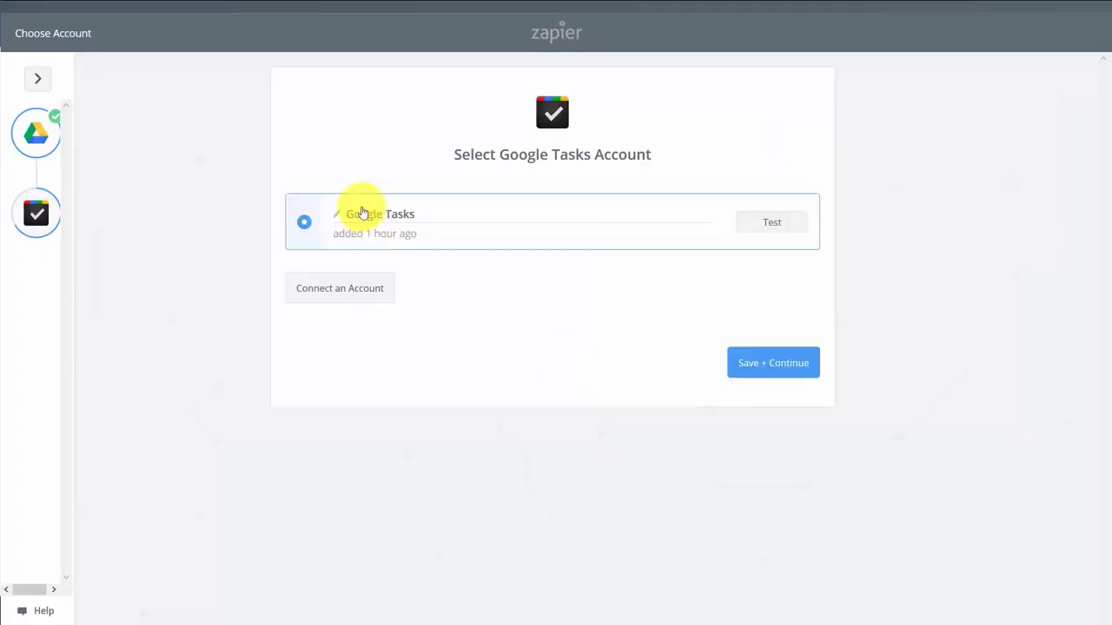
pyautogui.click(766, 224)
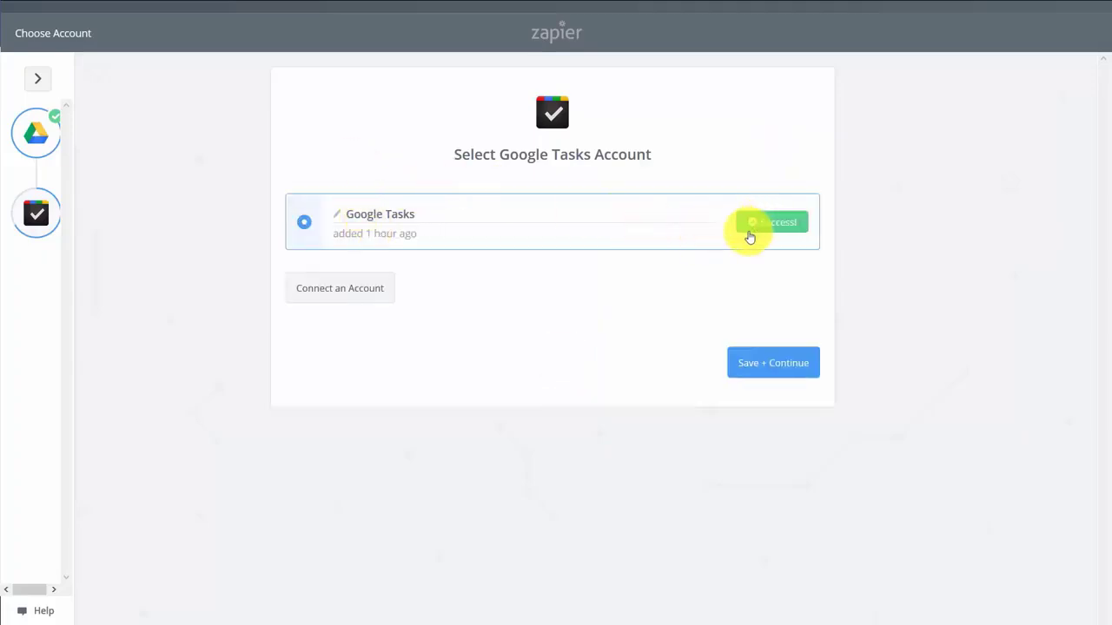
pyautogui.click(757, 372)
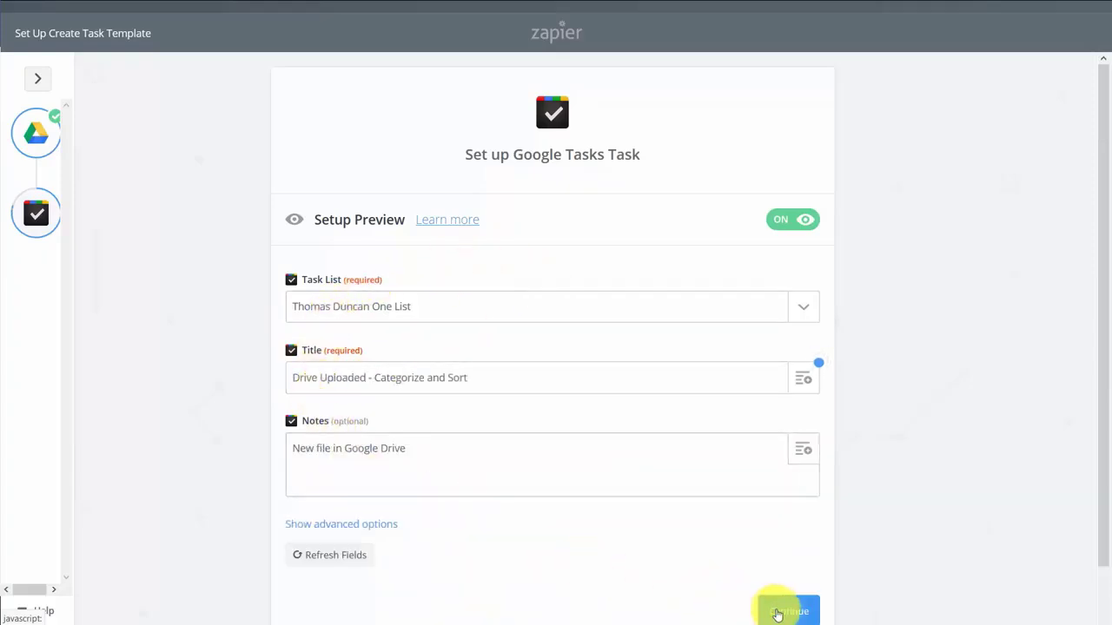
pyautogui.click(777, 614)
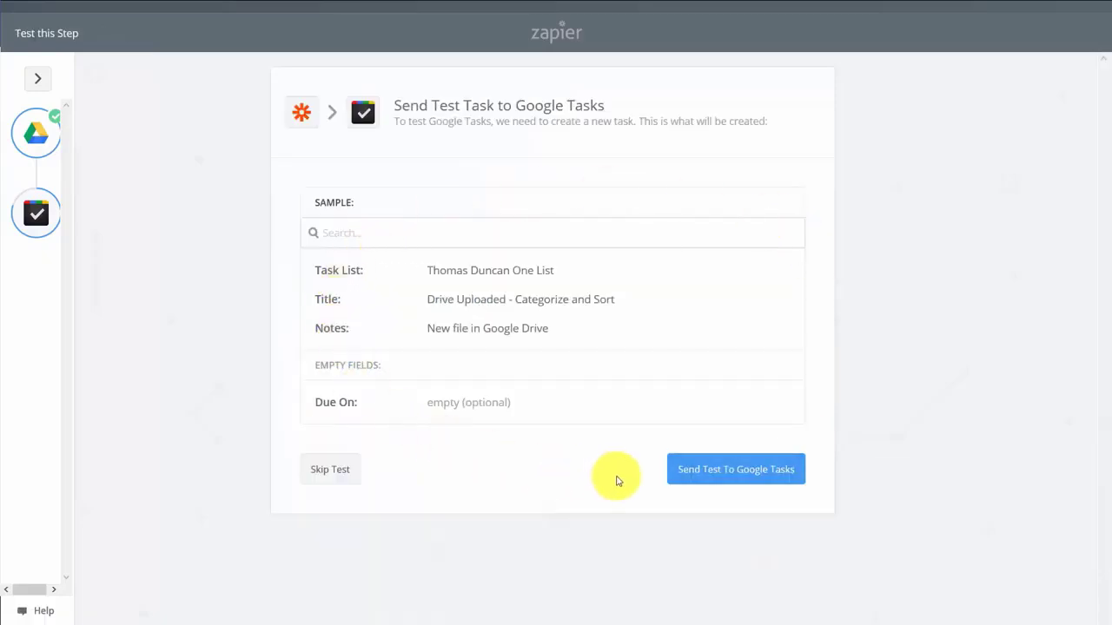
# Send a test task to Google Tasks and finish the Drive-to-Tasks zap
pyautogui.click(681, 462)
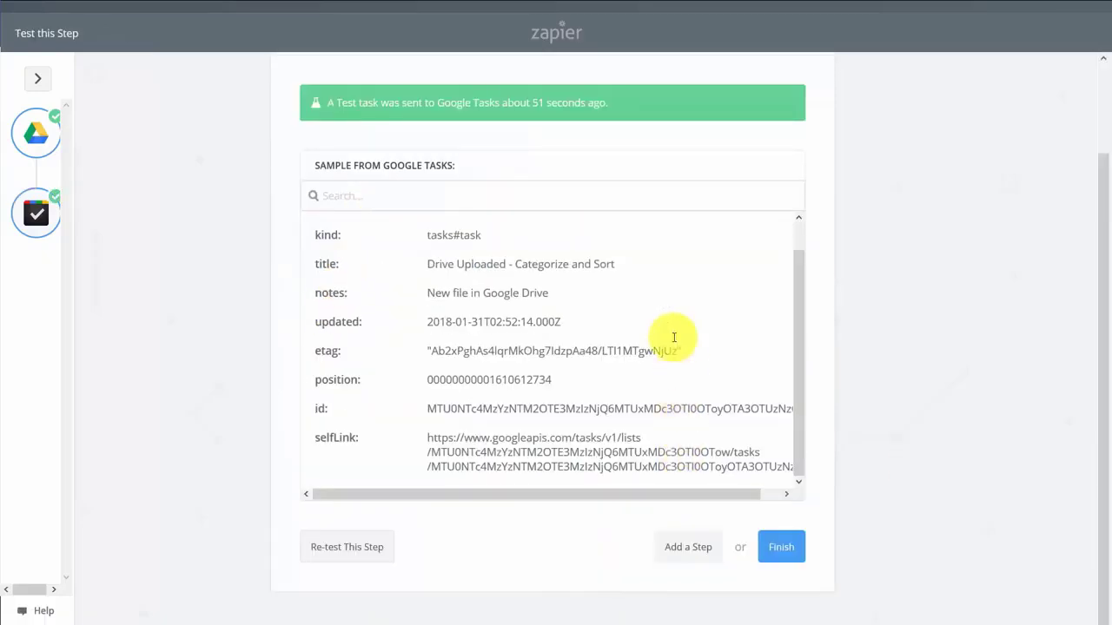
pyautogui.click(781, 548)
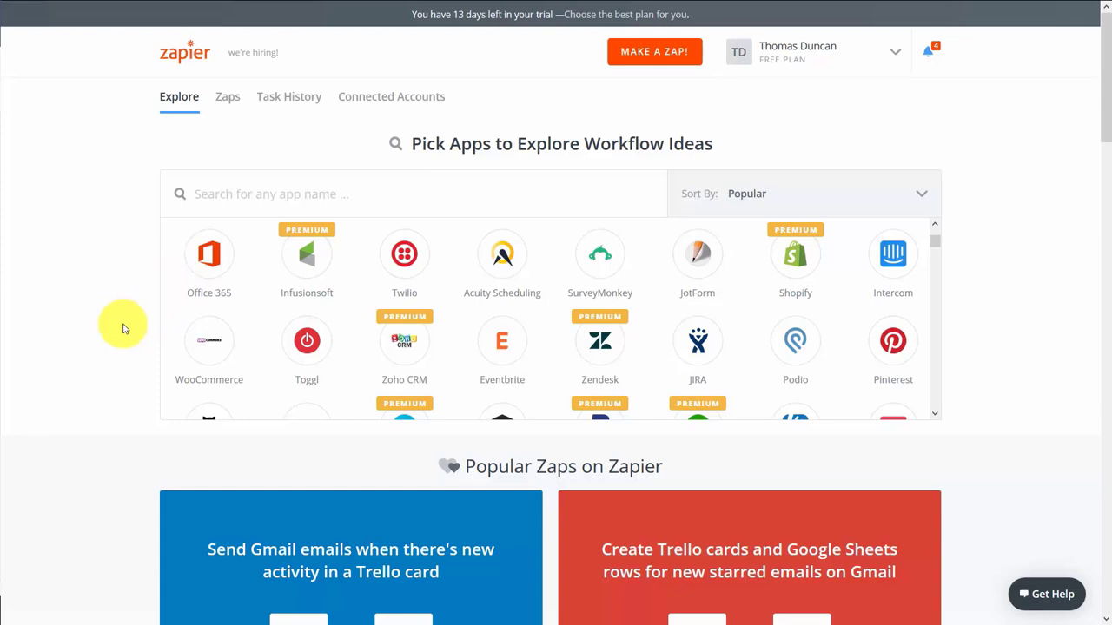
# Search 'face', filter by a Facebook app, and open the Facebook-to-Tumblr text posts template
pyautogui.click(276, 193)
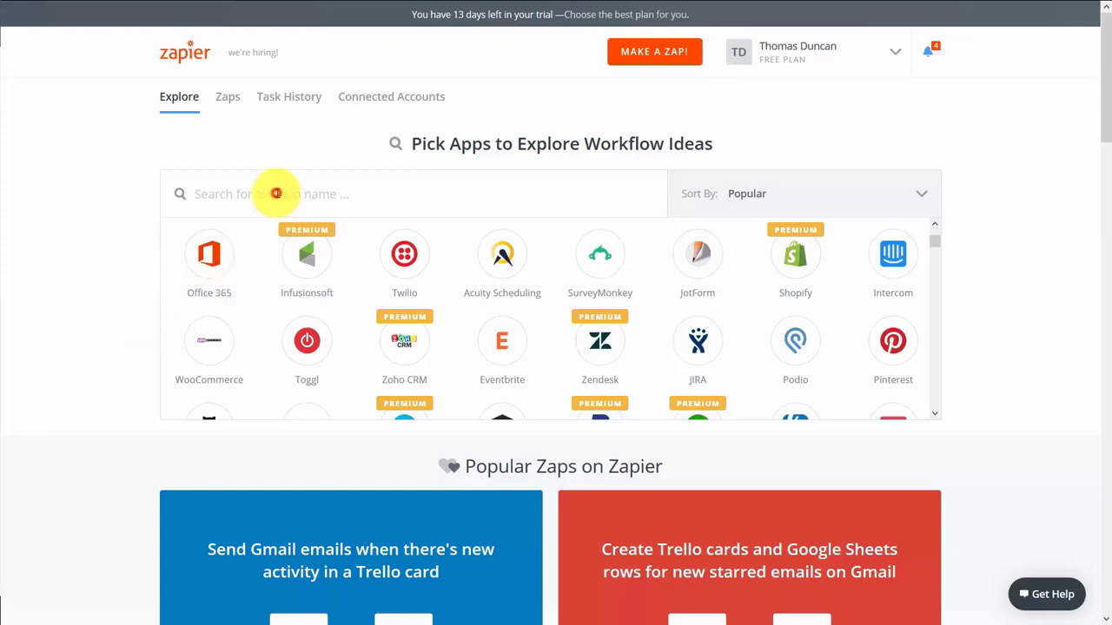
pyautogui.write('face')
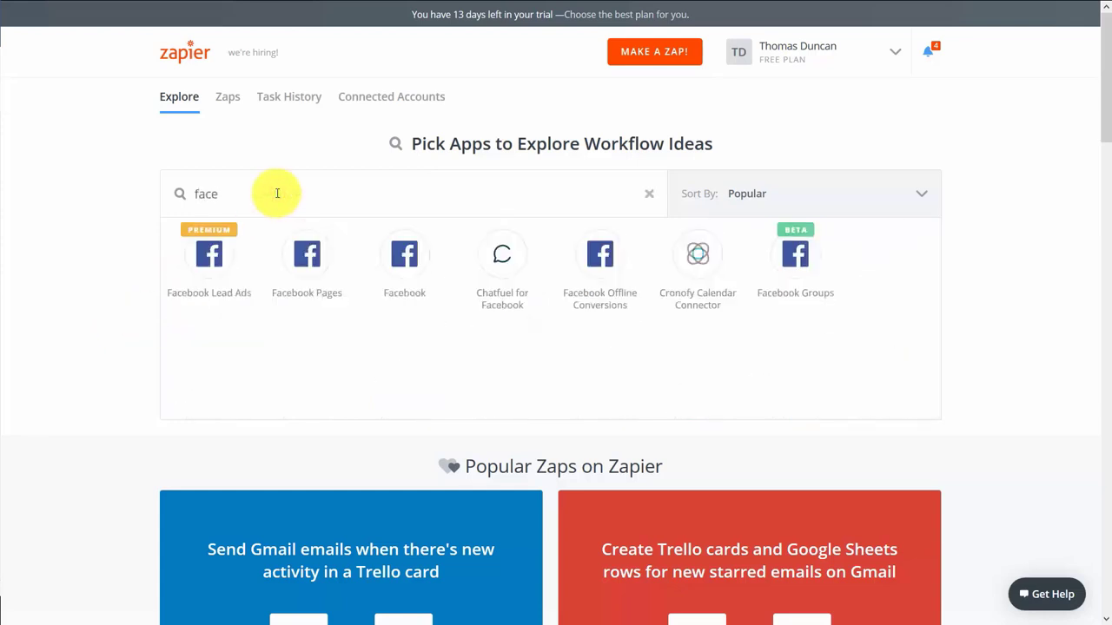
pyautogui.click(184, 278)
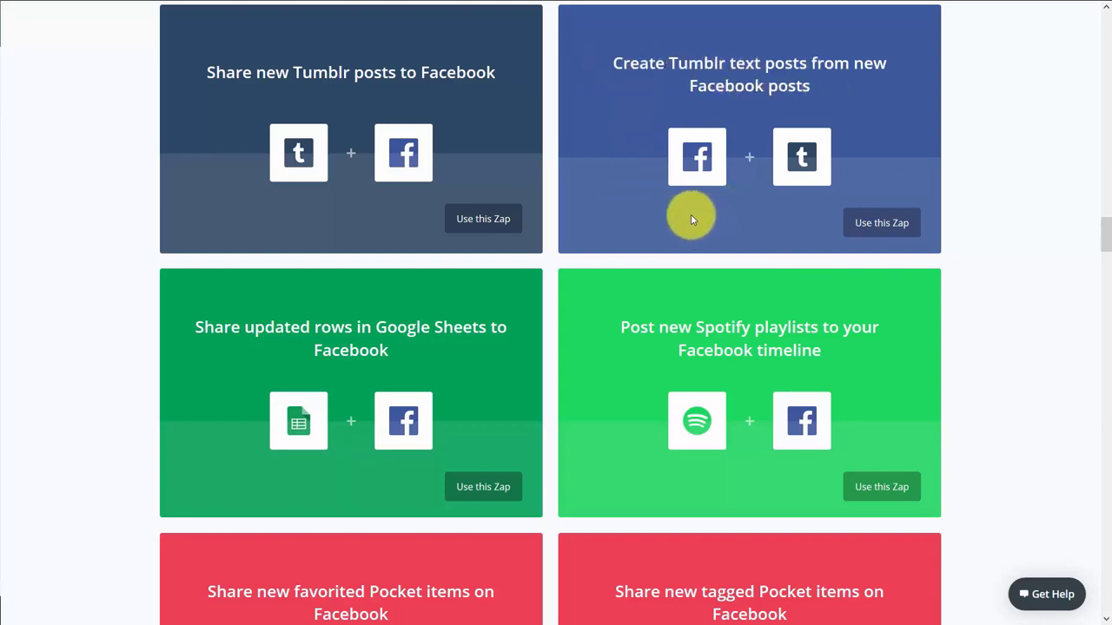
pyautogui.click(874, 224)
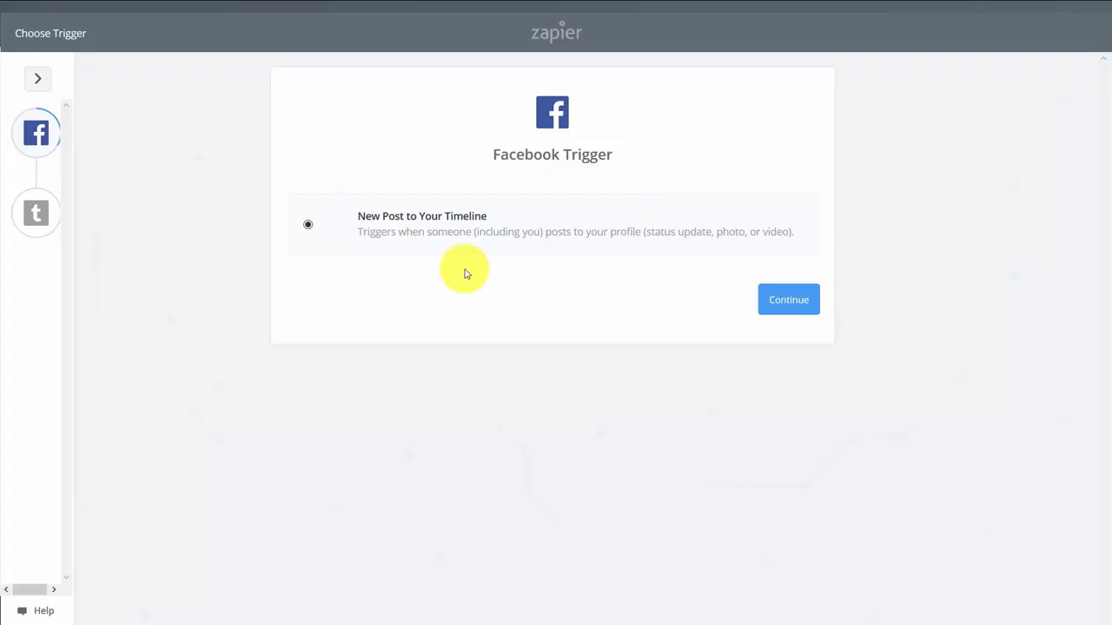
# Keep New Post to Your Timeline as trigger and authorize a Facebook account to read and post
pyautogui.click(804, 314)
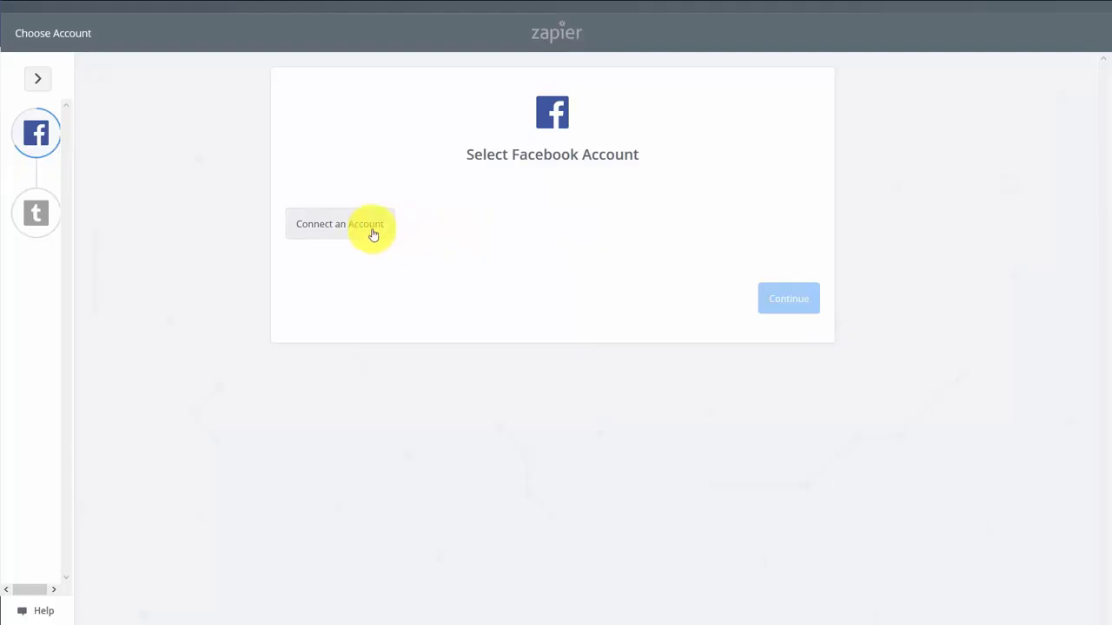
pyautogui.click(373, 234)
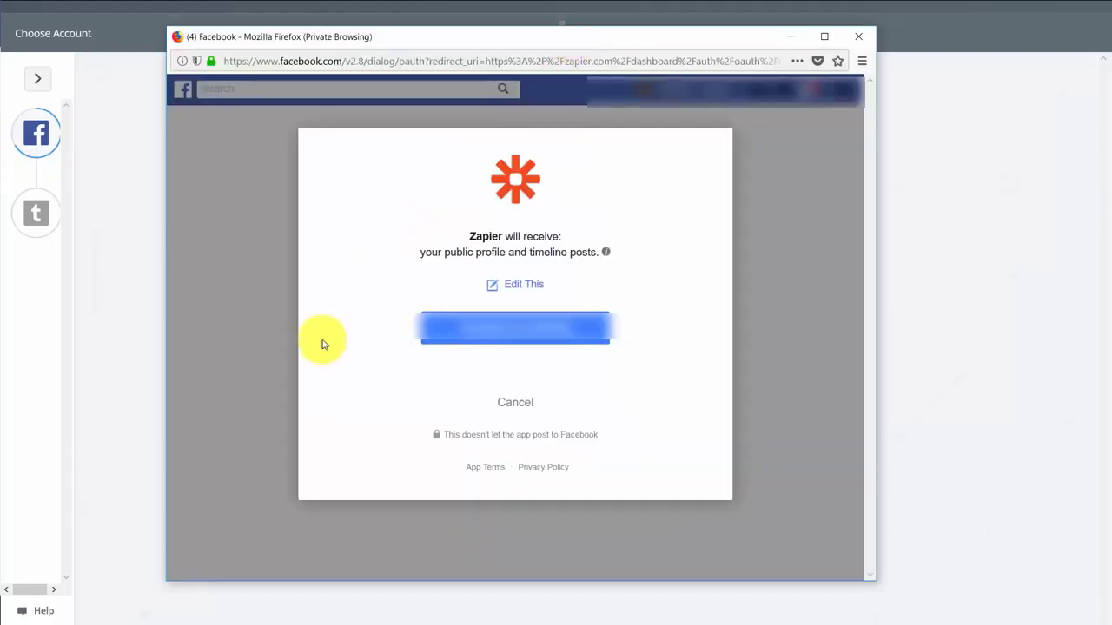
pyautogui.click(506, 339)
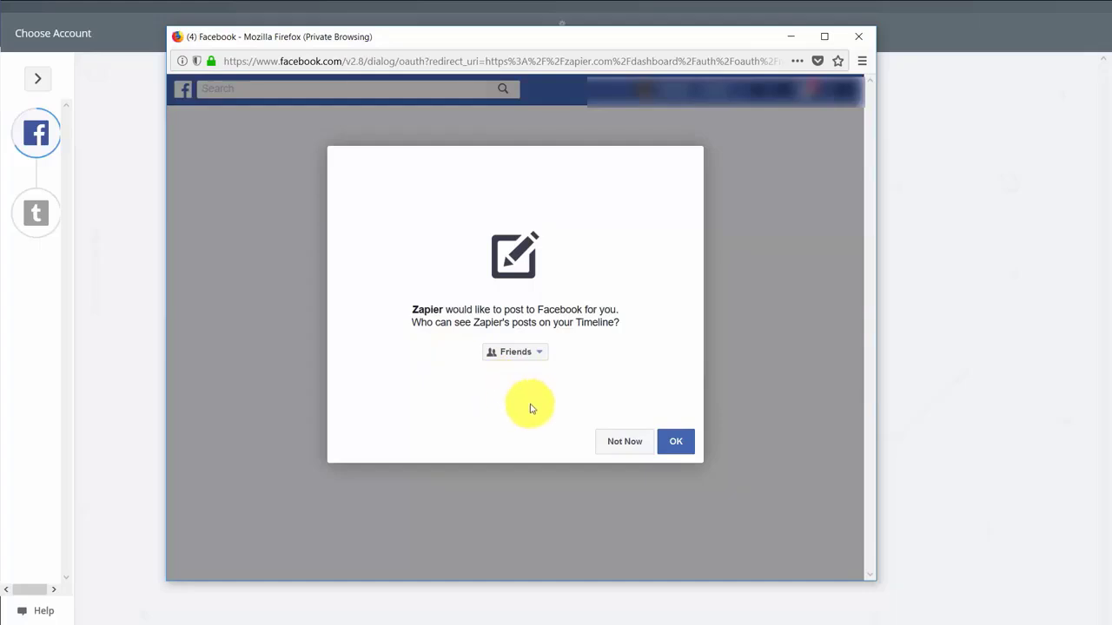
pyautogui.click(670, 445)
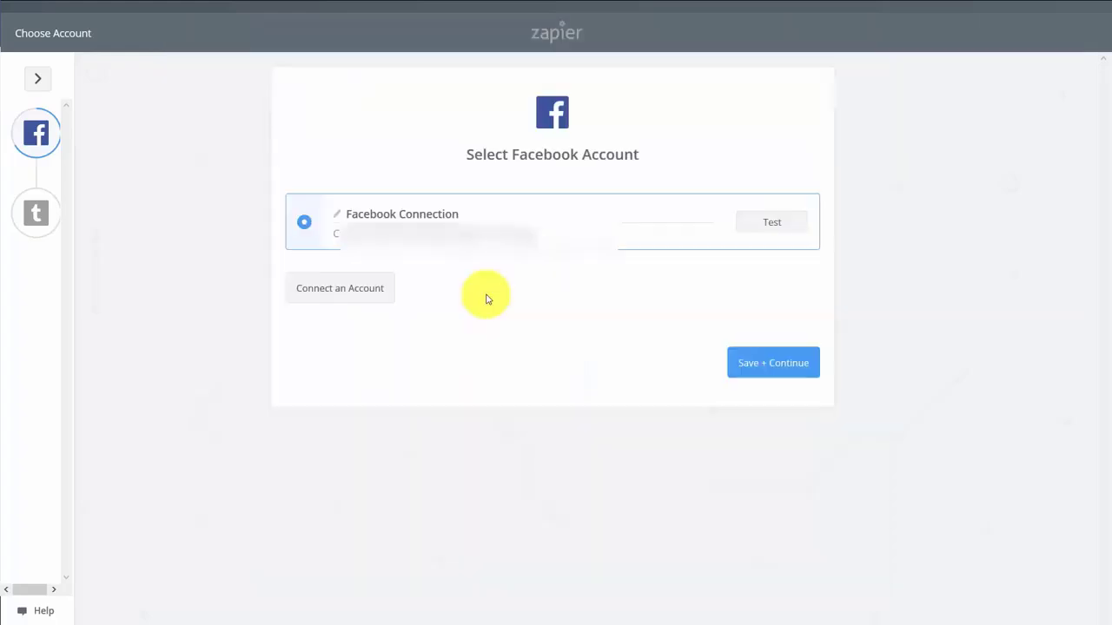
# Save the Facebook account and pass the trigger test with a sample timeline post
pyautogui.click(772, 365)
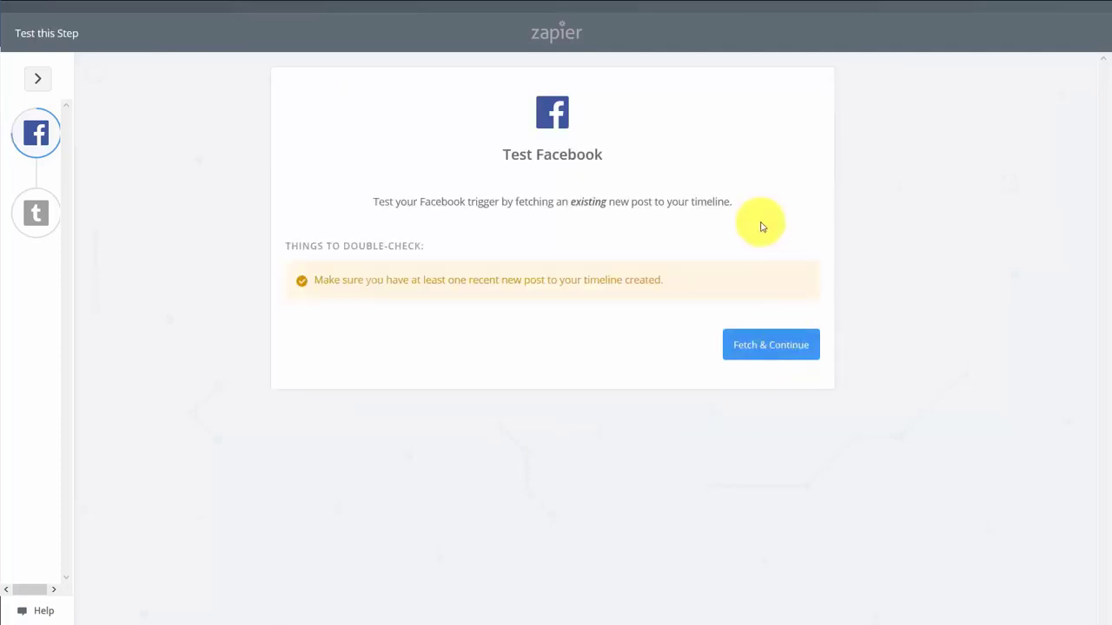
pyautogui.click(750, 349)
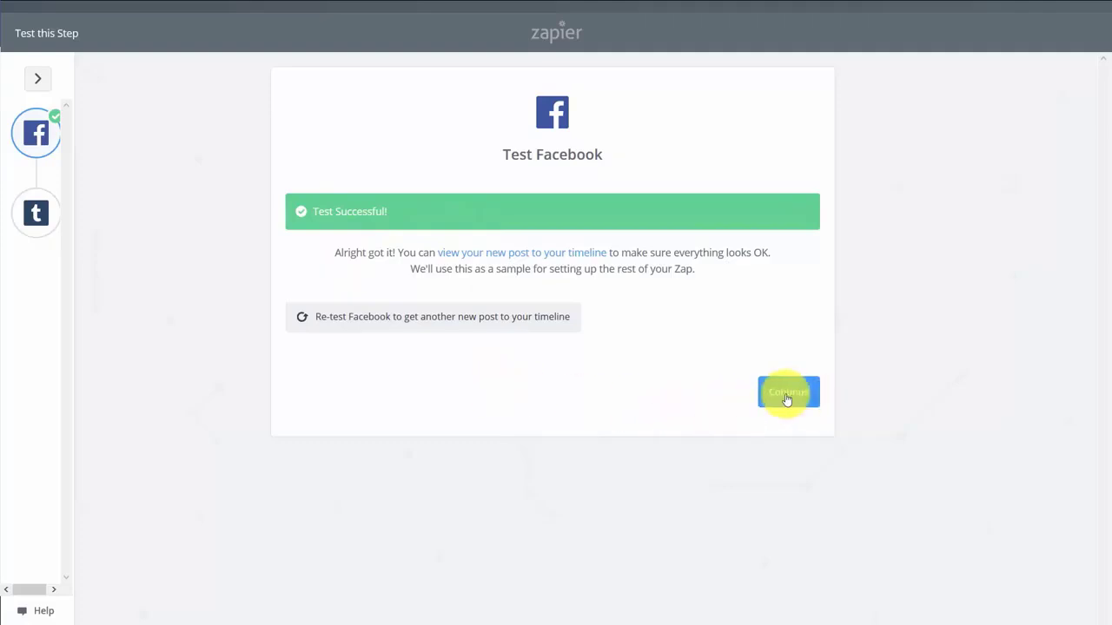
pyautogui.click(787, 394)
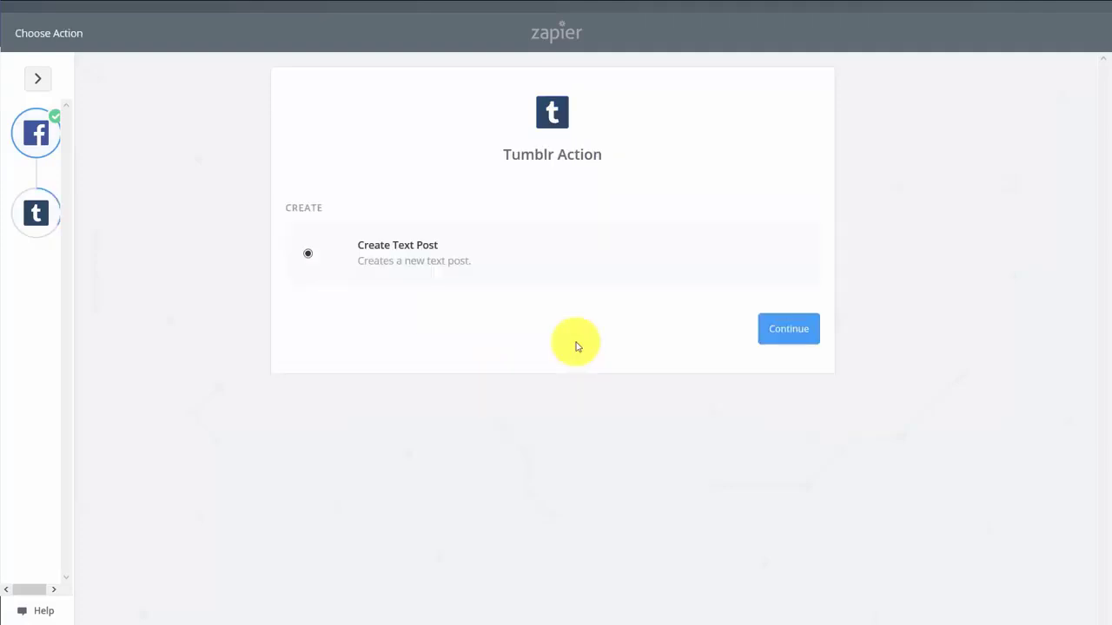
# Choose Create Text Post and connect, test and save a Tumblr account
pyautogui.click(793, 331)
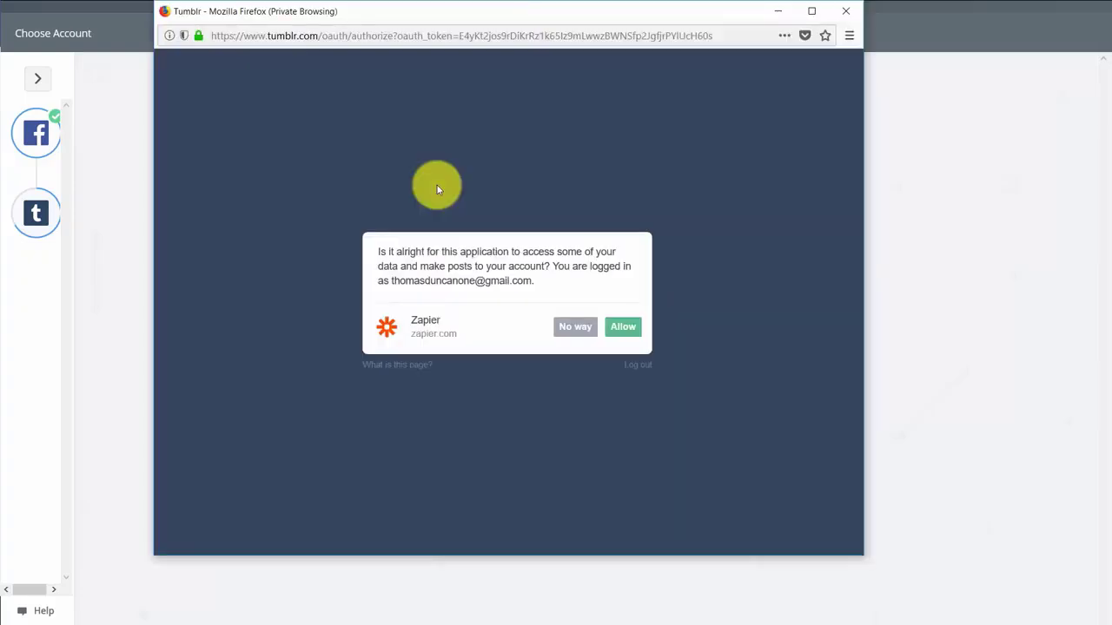
pyautogui.click(626, 331)
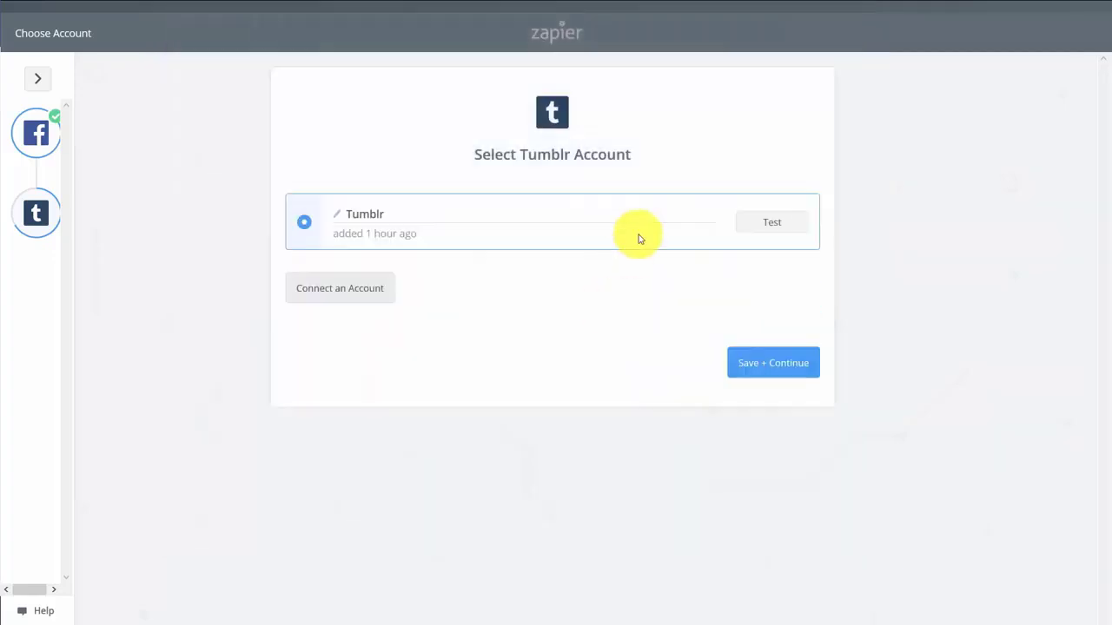
pyautogui.click(772, 224)
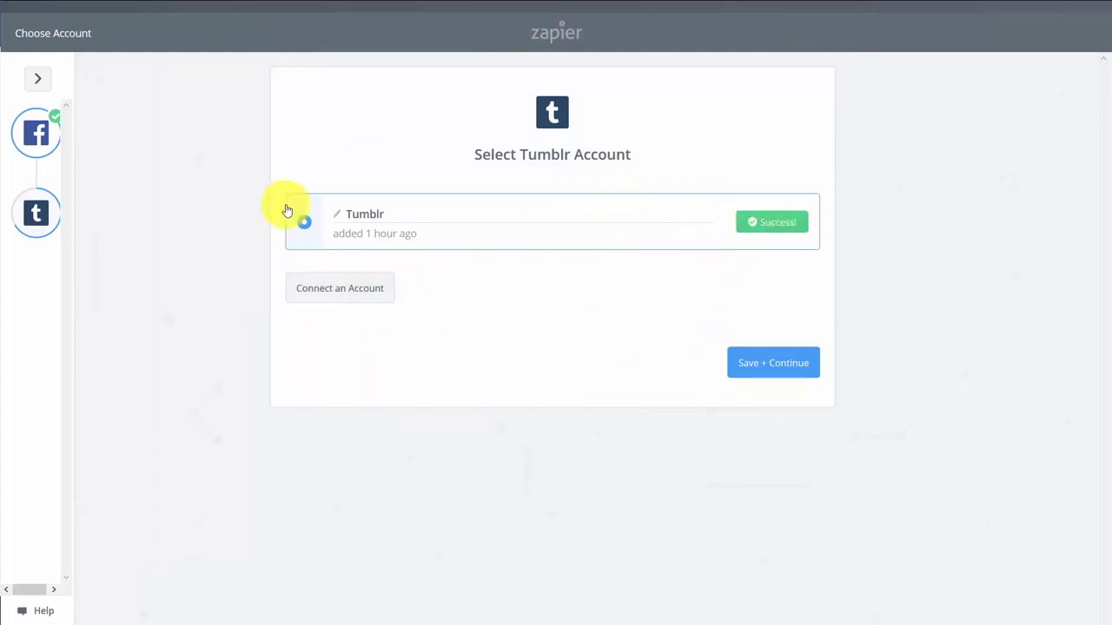
pyautogui.click(768, 365)
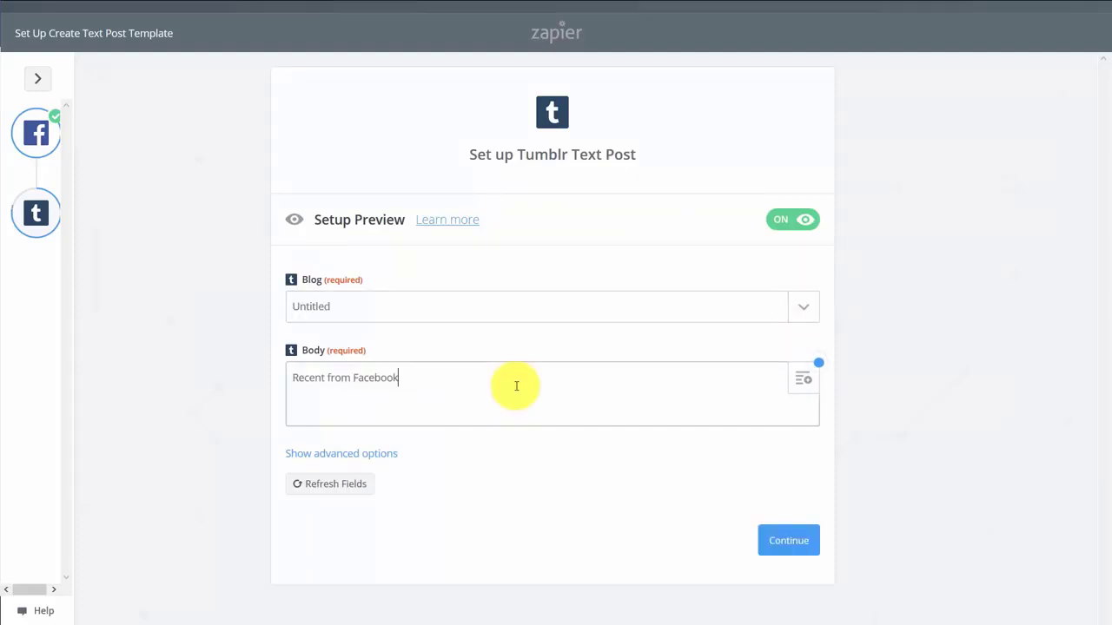
# Post a 'Recent from Facebook' text to the Untitled blog, send a test to Tumblr, and finish
pyautogui.click(784, 541)
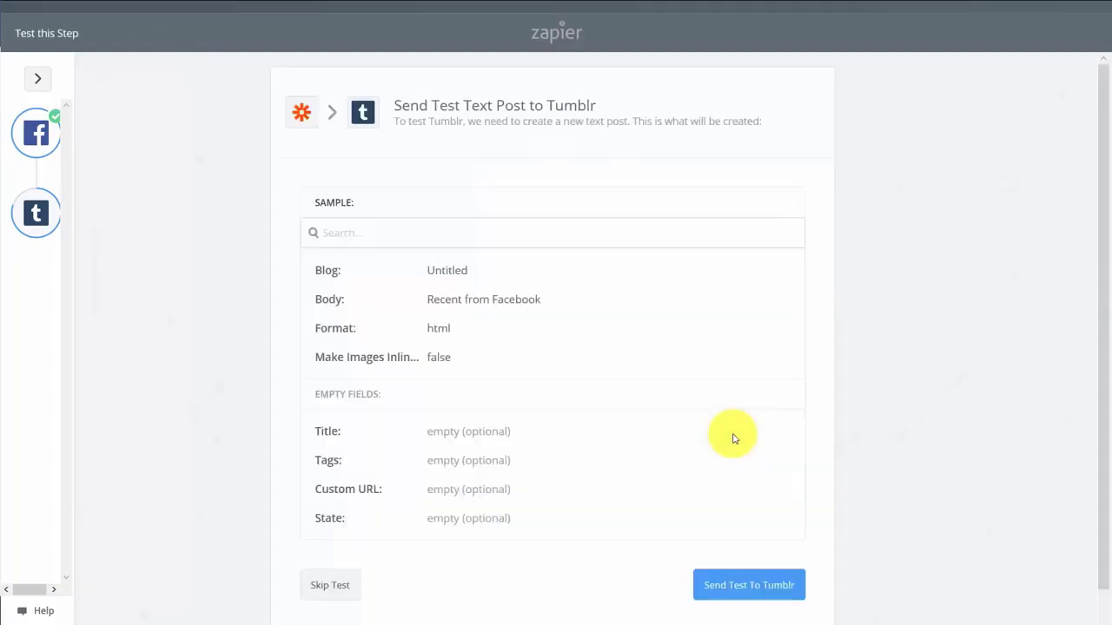
pyautogui.scroll(-1, 782, 564)
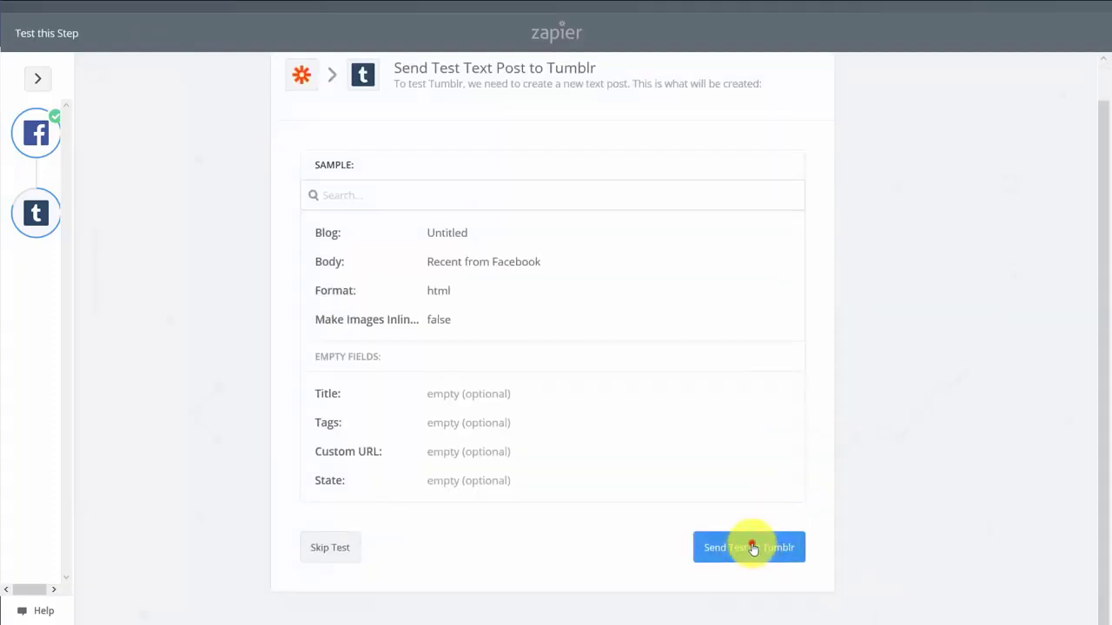
pyautogui.click(754, 548)
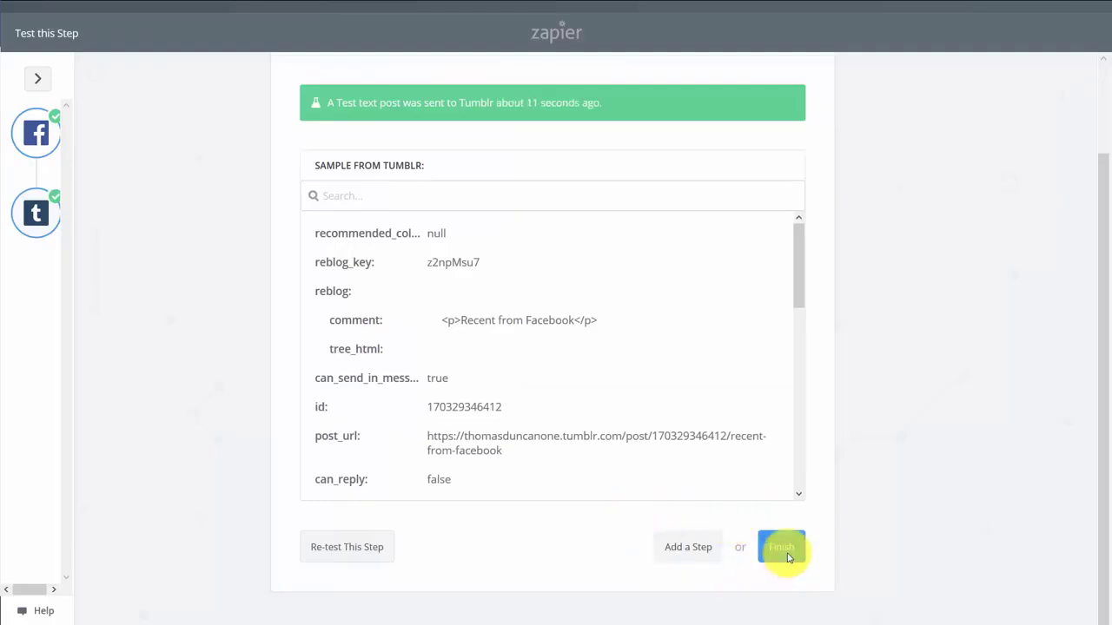
pyautogui.click(782, 549)
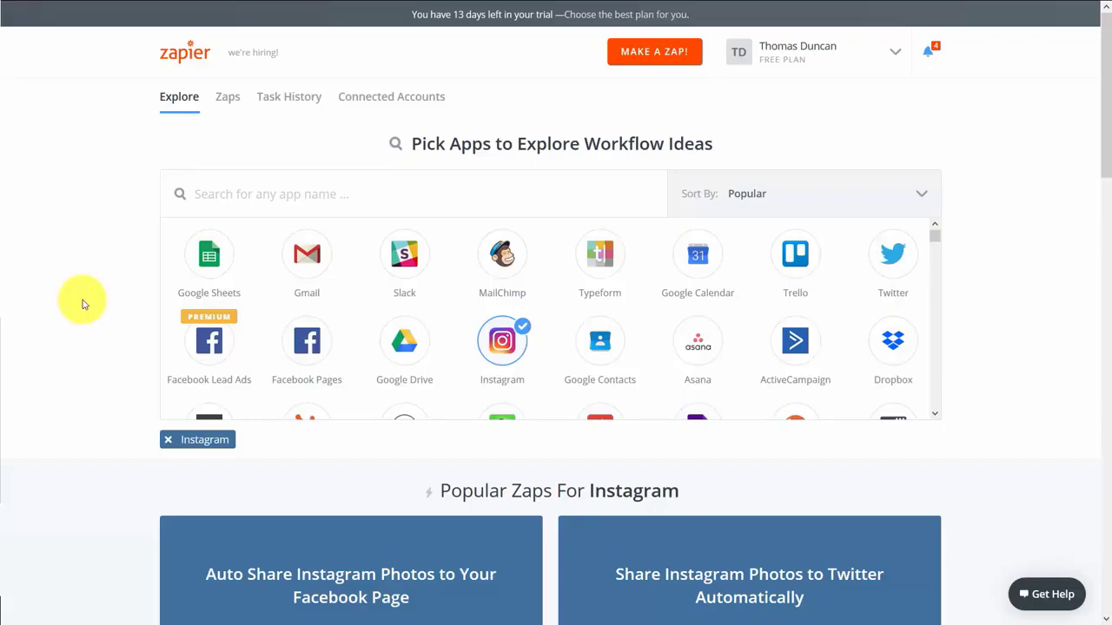
# Browse Instagram's trigger list and zap cards, expanding the templates with SHOW 12 MORE
pyautogui.scroll(-10, 82, 300)
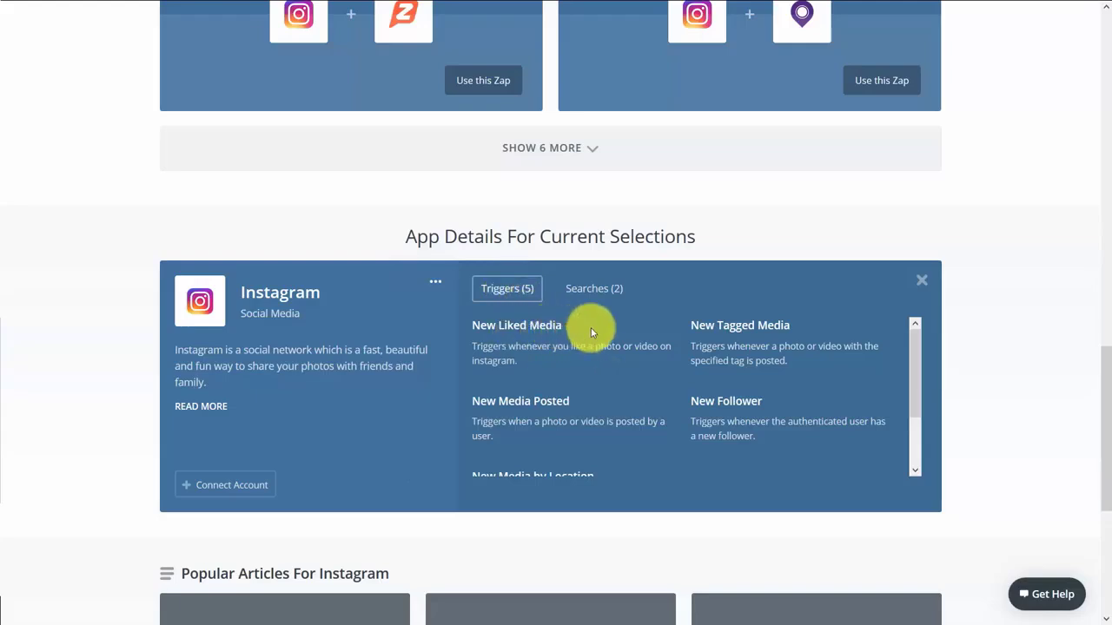
pyautogui.scroll(-2, 621, 364)
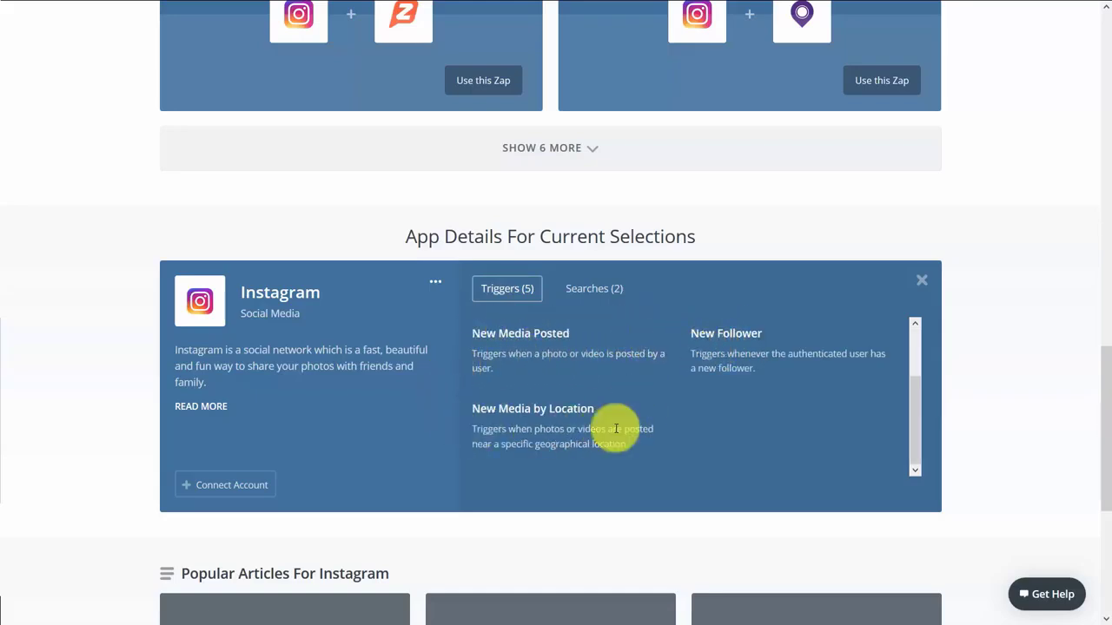
pyautogui.scroll(2, 621, 409)
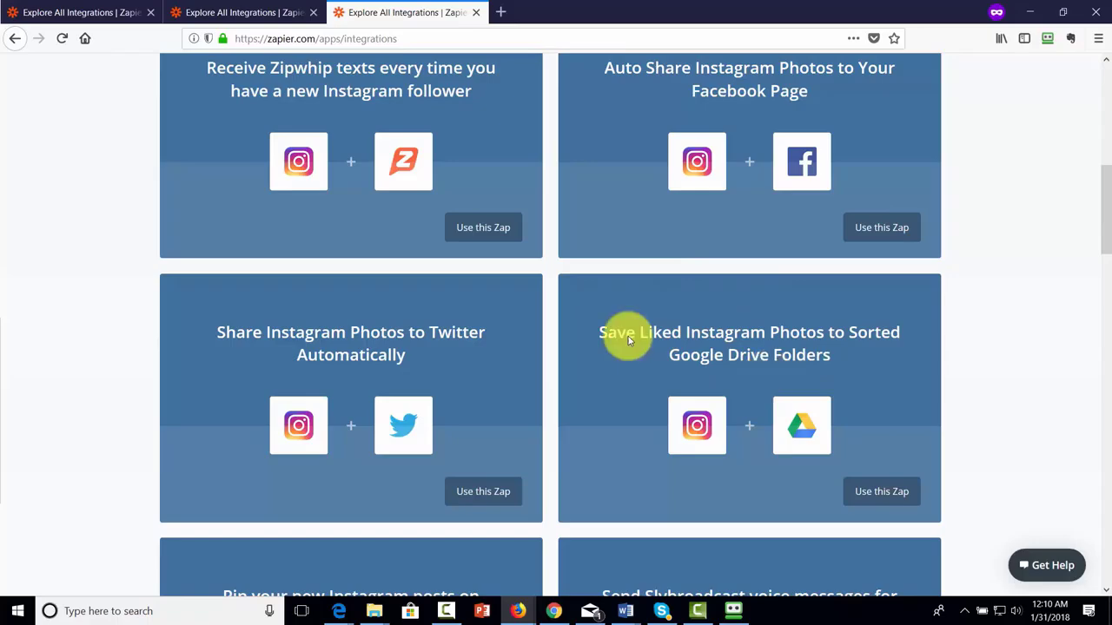
pyautogui.scroll(-10, 625, 335)
pyautogui.scroll(-5, 721, 388)
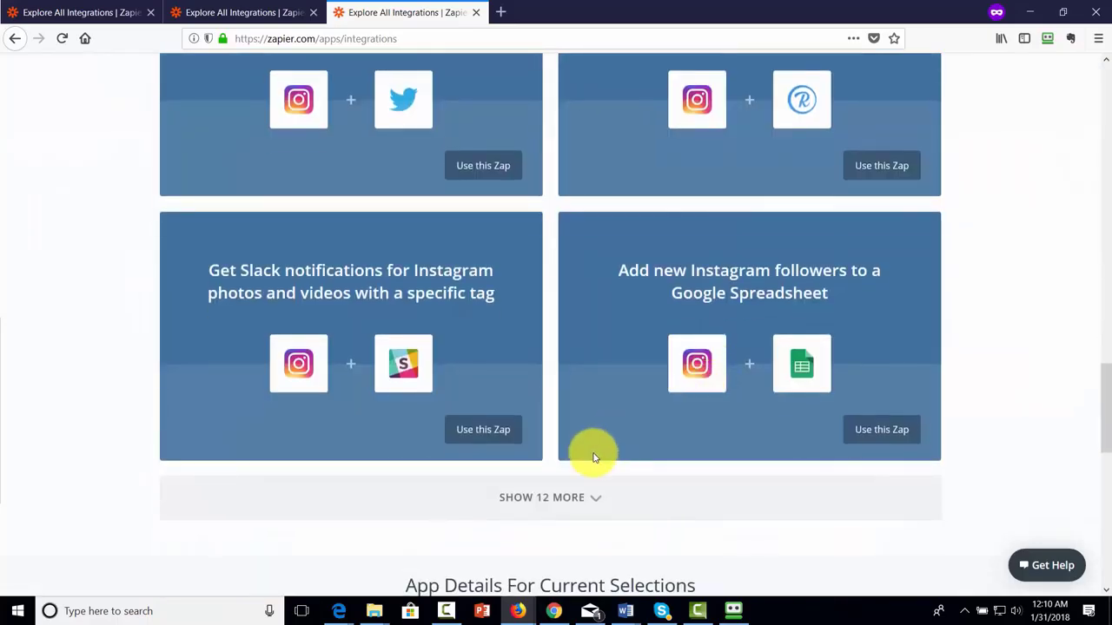
pyautogui.click(559, 496)
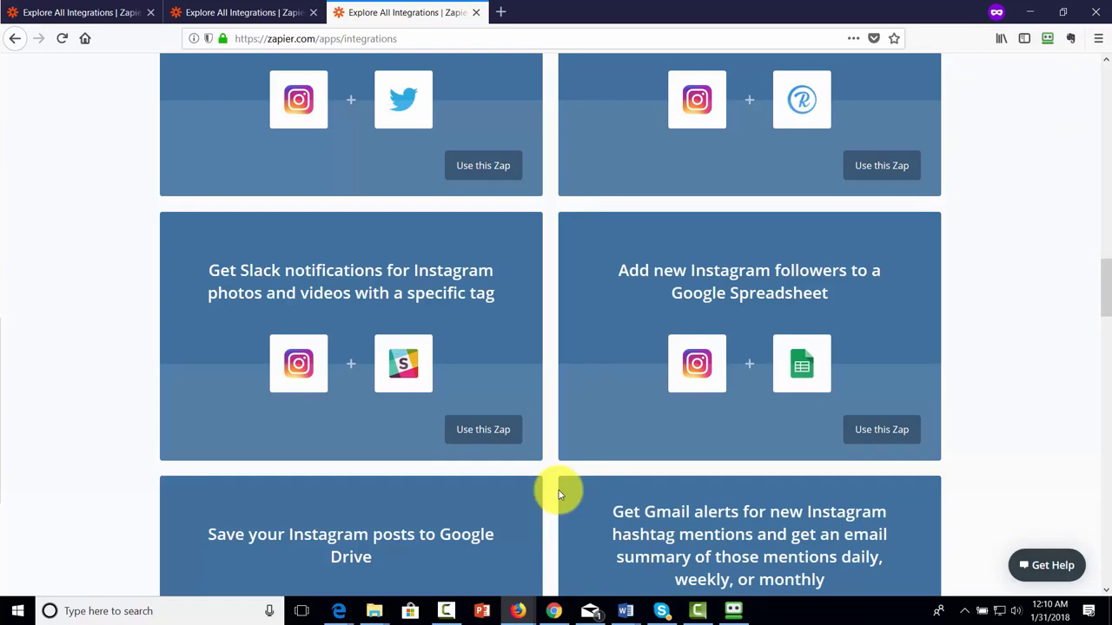
pyautogui.scroll(-5, 558, 490)
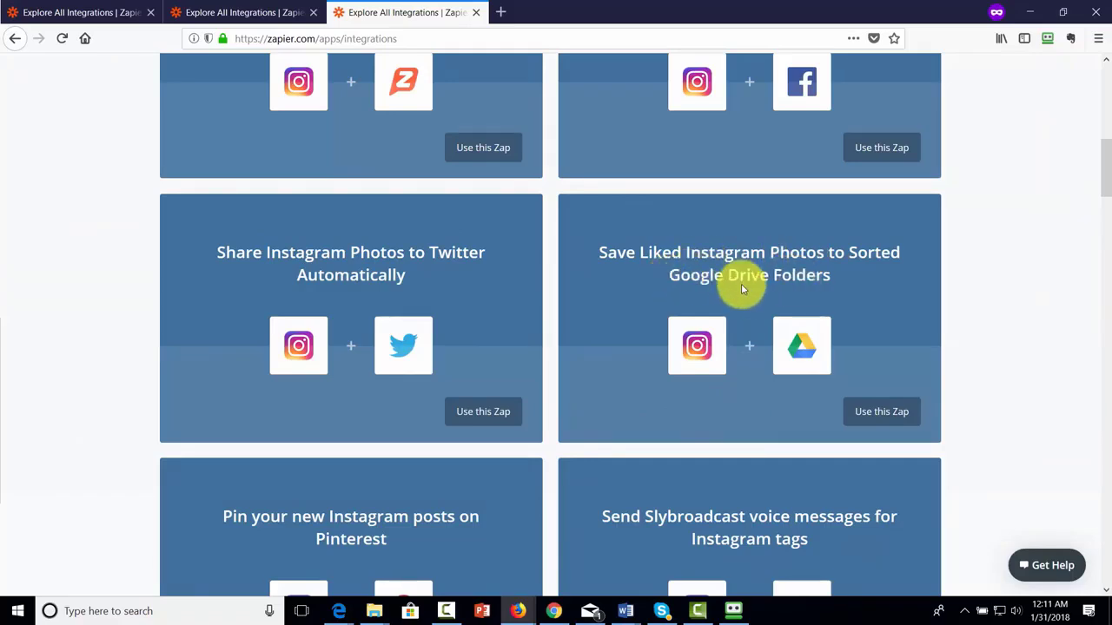
# Create a zap from 'Save Liked Instagram Photos to Sorted Google Drive Folders' keeping the New Liked Media trigger
pyautogui.click(866, 414)
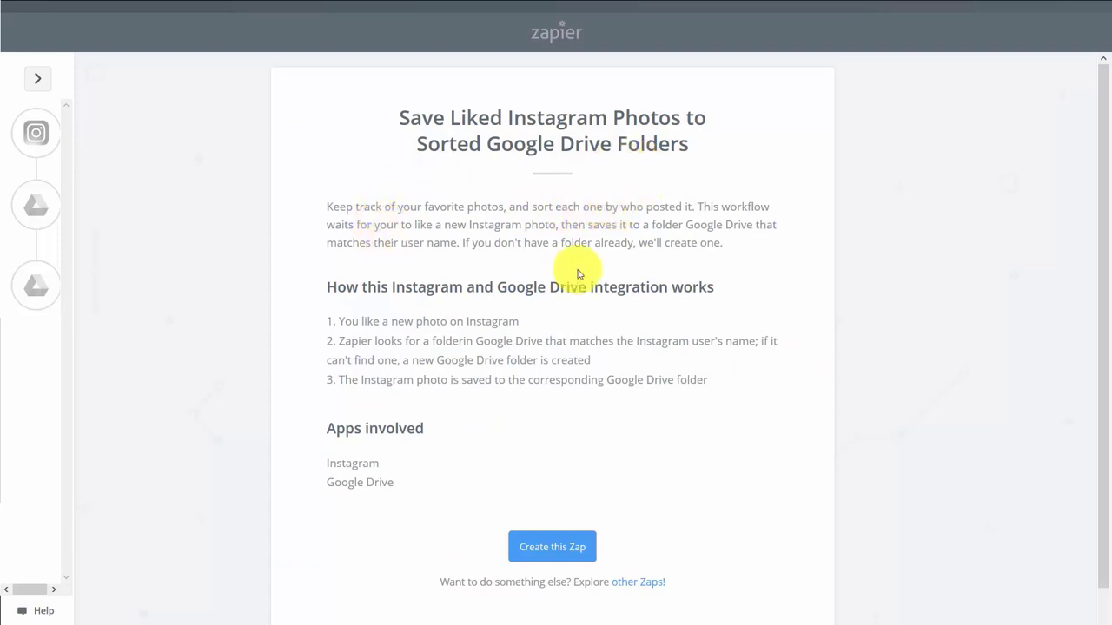
pyautogui.click(563, 545)
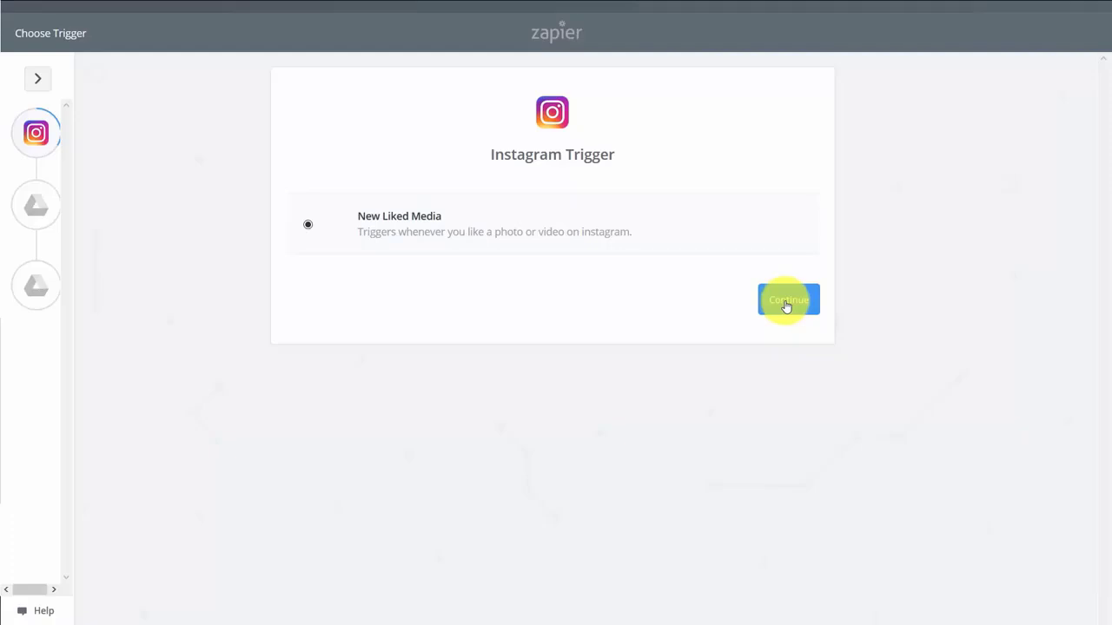
pyautogui.click(786, 304)
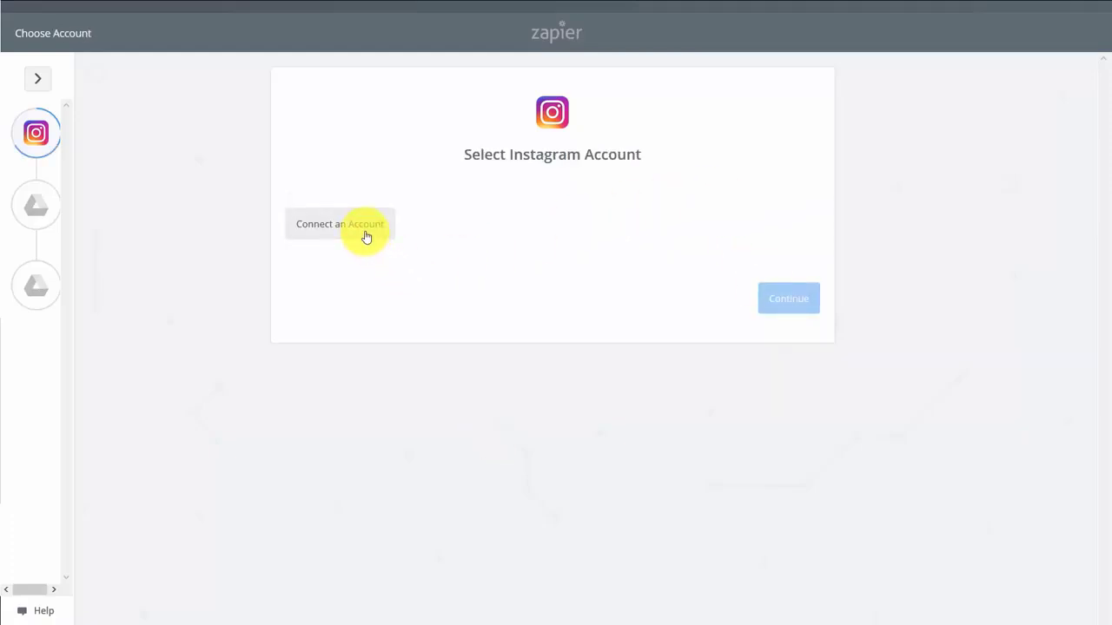
# Connect, authorize, test and save an Instagram account for the trigger
pyautogui.click(366, 236)
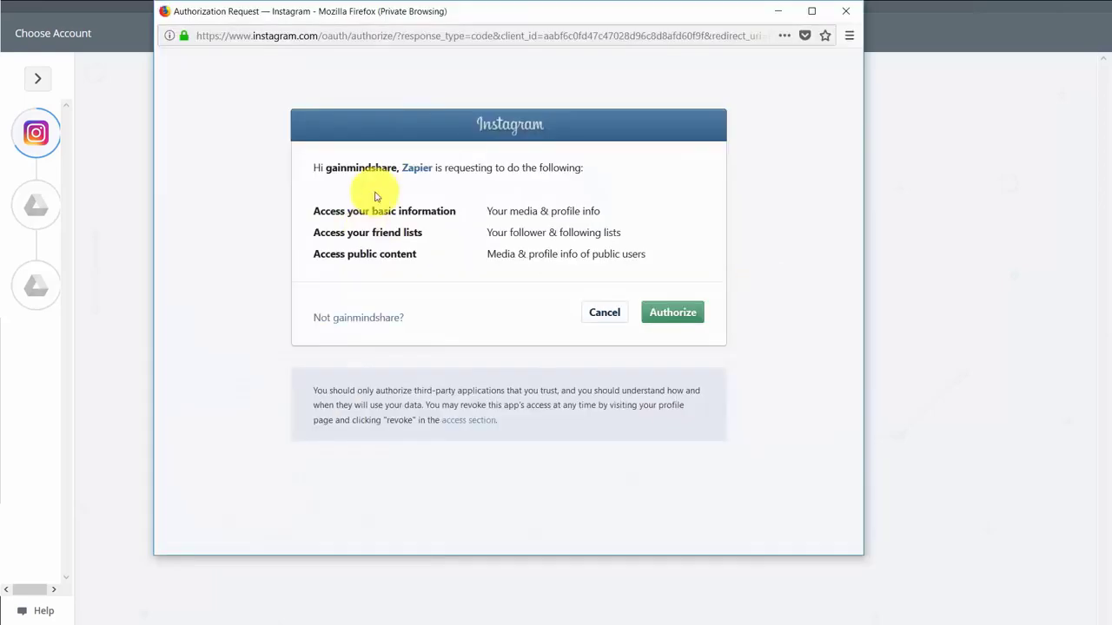
pyautogui.click(662, 318)
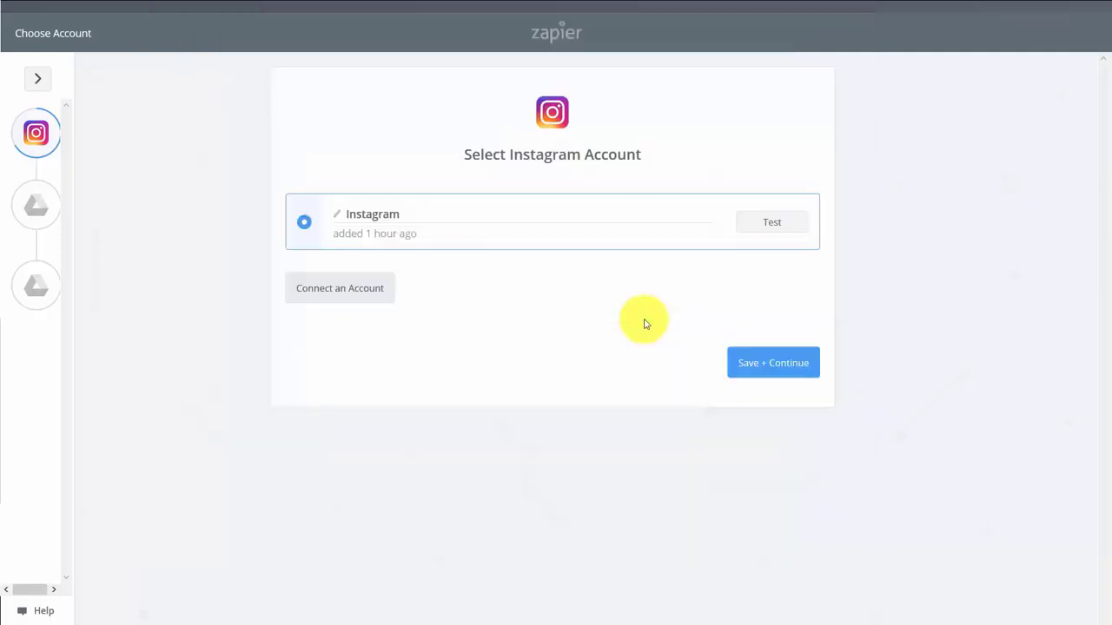
pyautogui.click(765, 225)
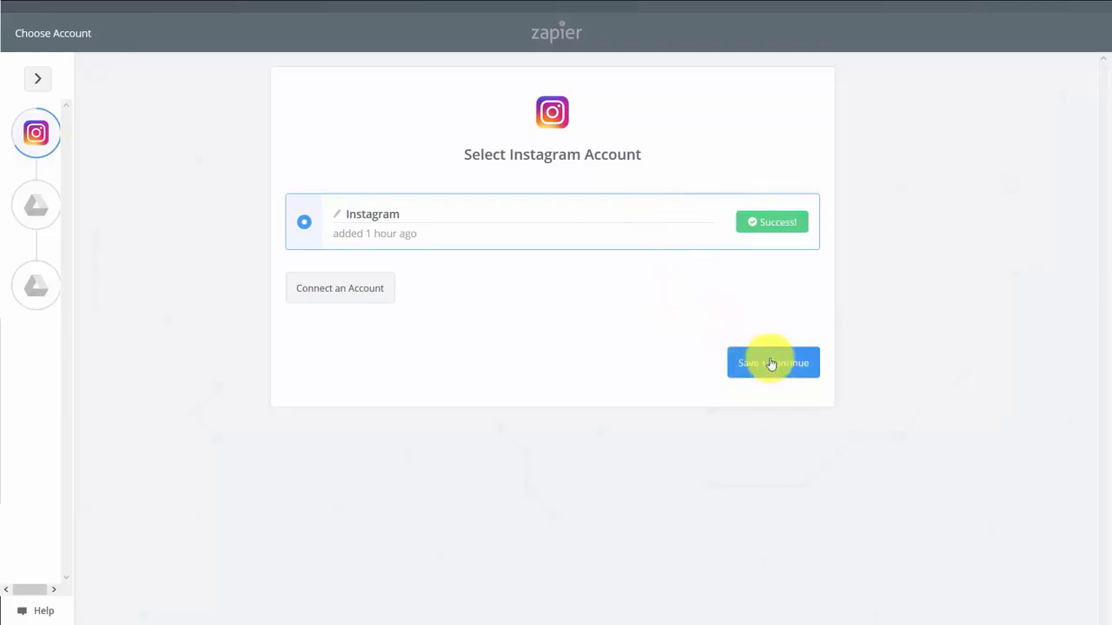
pyautogui.click(771, 364)
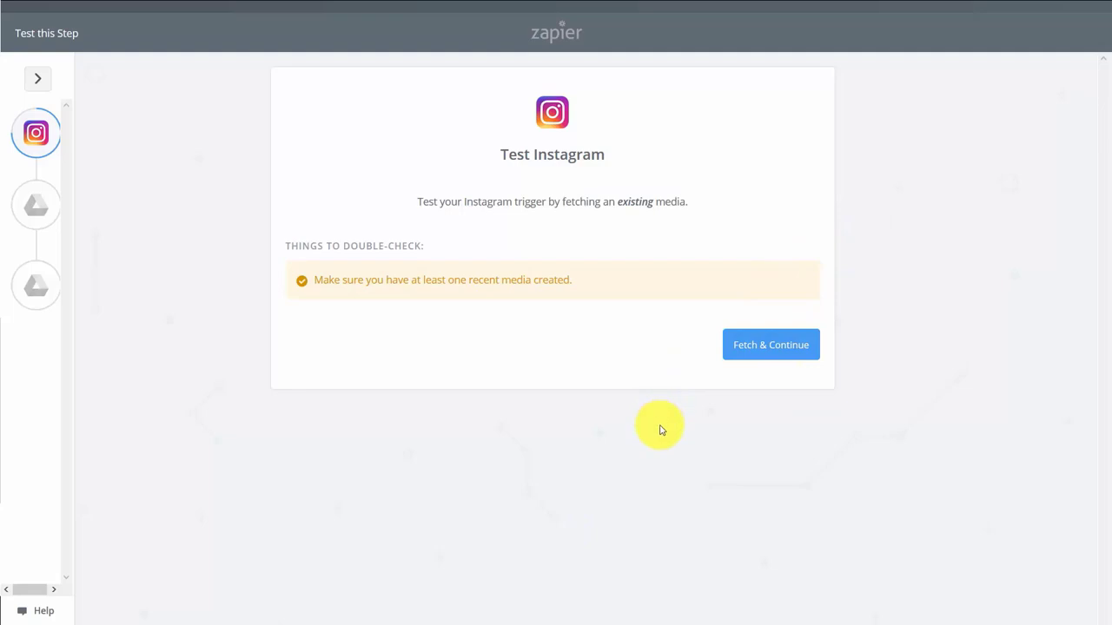
# Verify the Google Drive account, test the 'Instagram Photos' folder search, and advance to Upload File
pyautogui.click(741, 358)
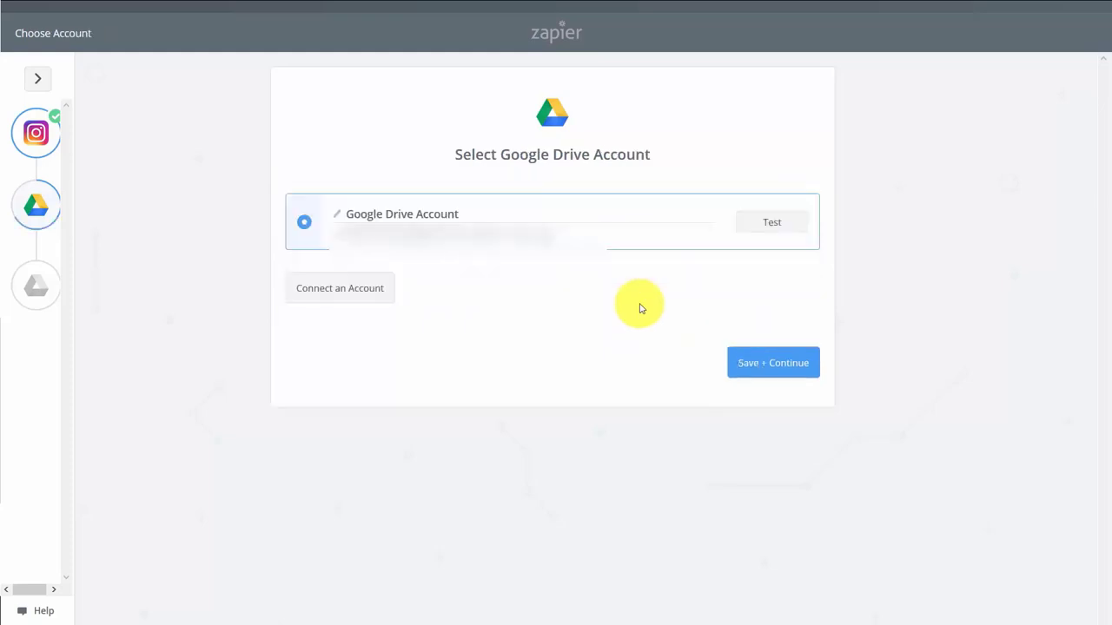
pyautogui.click(770, 229)
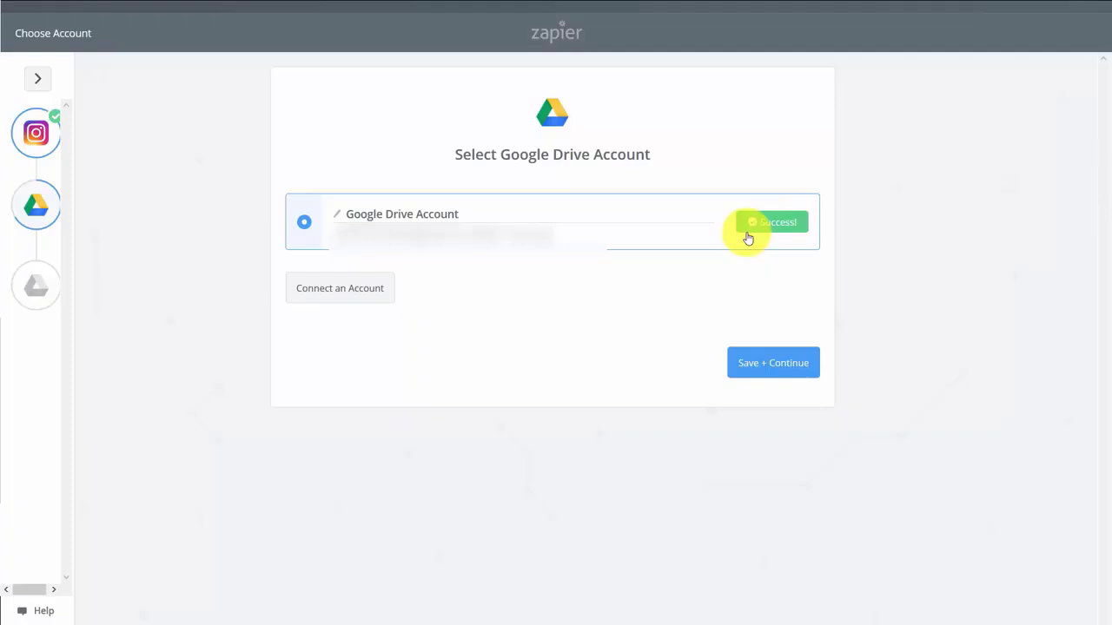
pyautogui.click(745, 374)
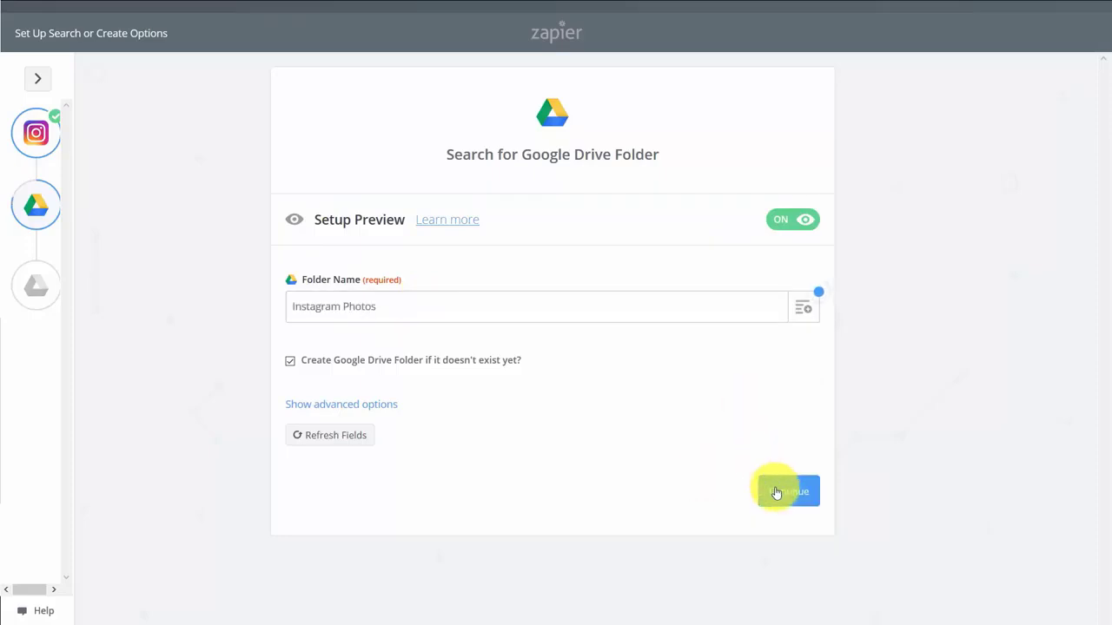
pyautogui.click(776, 492)
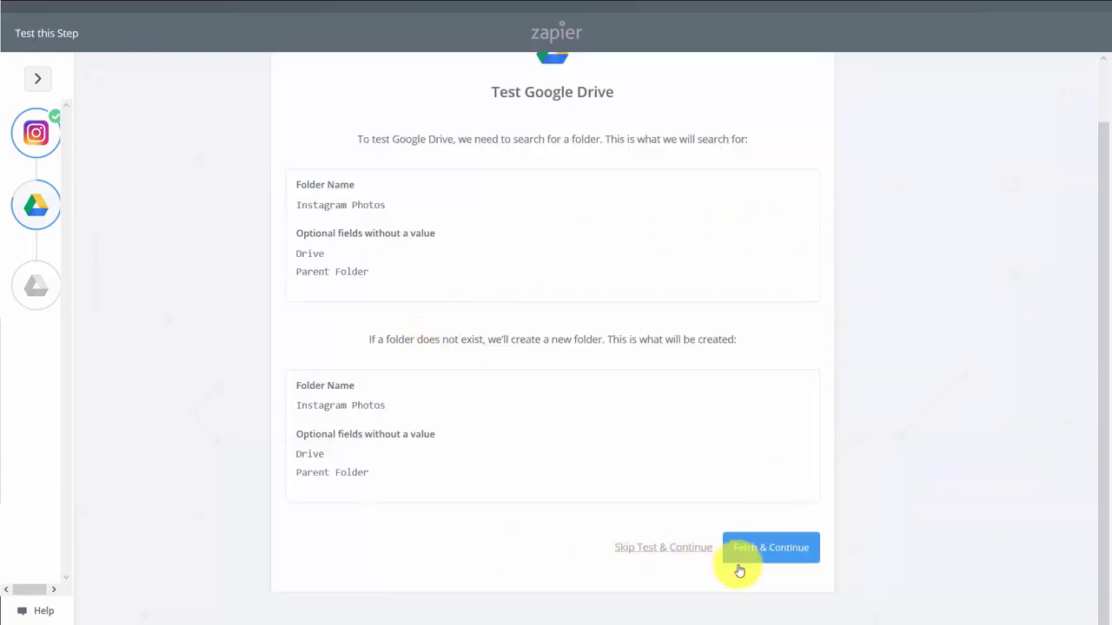
pyautogui.click(781, 549)
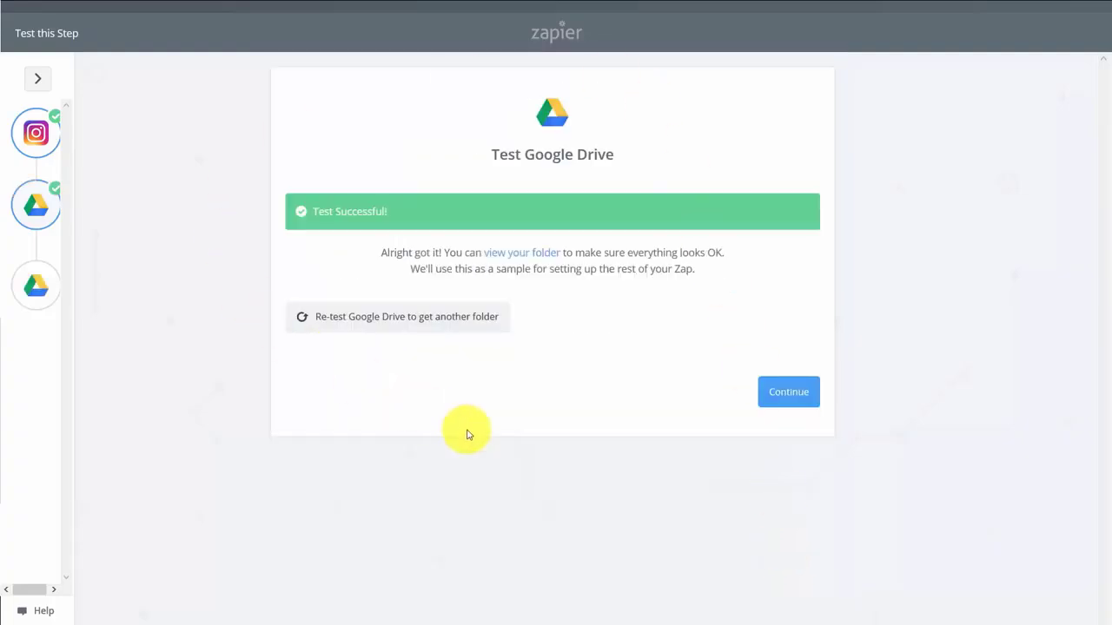
pyautogui.click(779, 395)
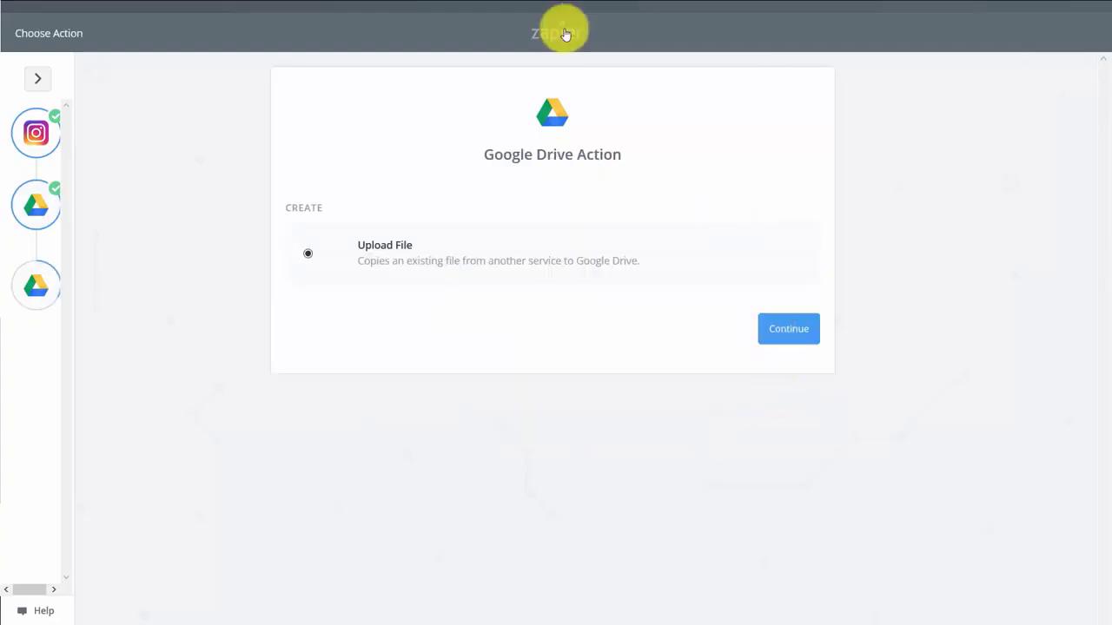
# Keep the Upload File action and verify the Google Drive account connection
pyautogui.click(779, 337)
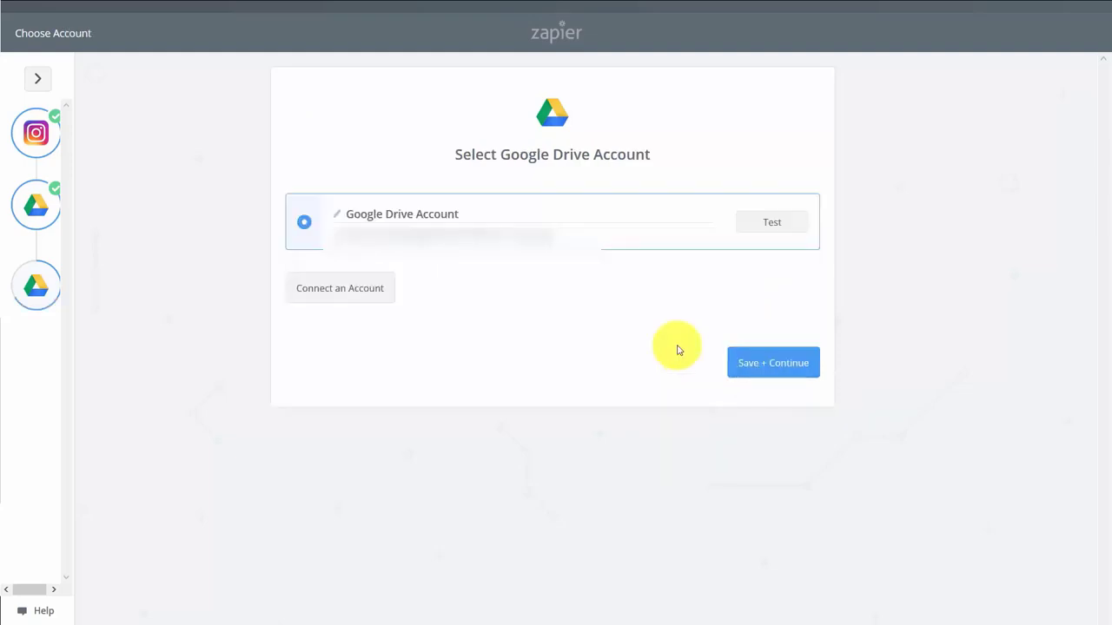
pyautogui.click(768, 223)
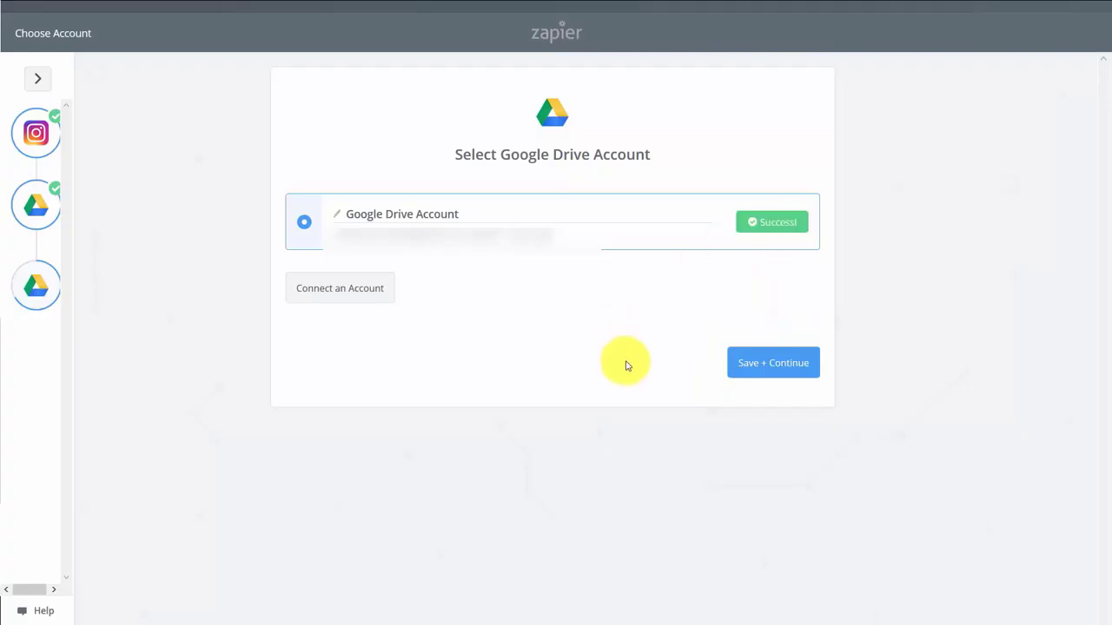
pyautogui.click(761, 372)
# Upload into the 'Instagram Photos' folder, send a test file to Drive, and finish the zap
pyautogui.click(797, 330)
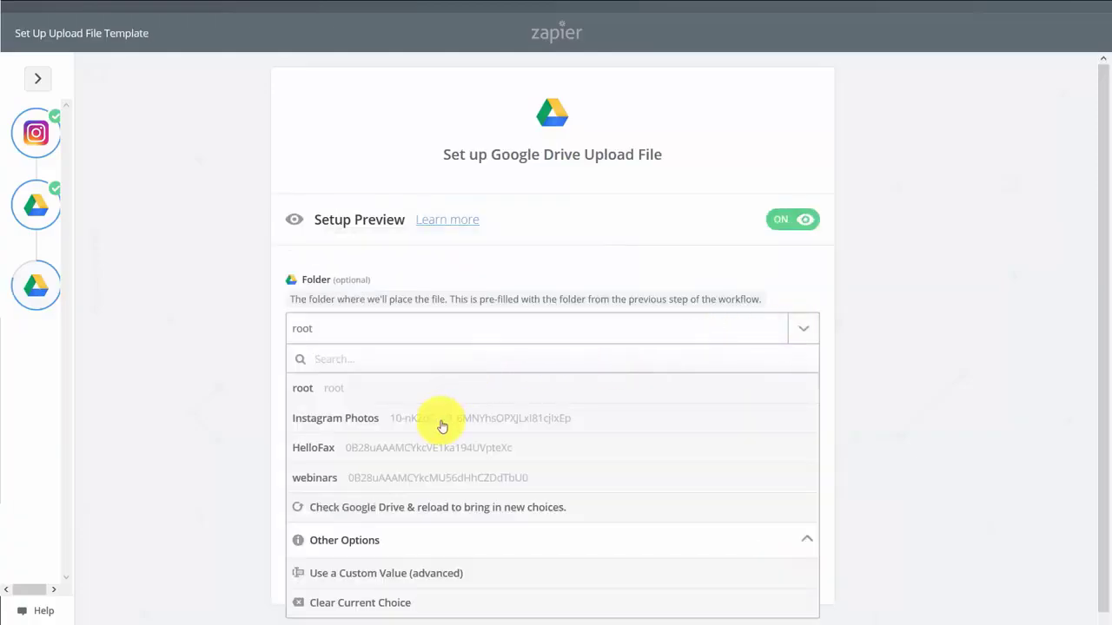
pyautogui.click(442, 424)
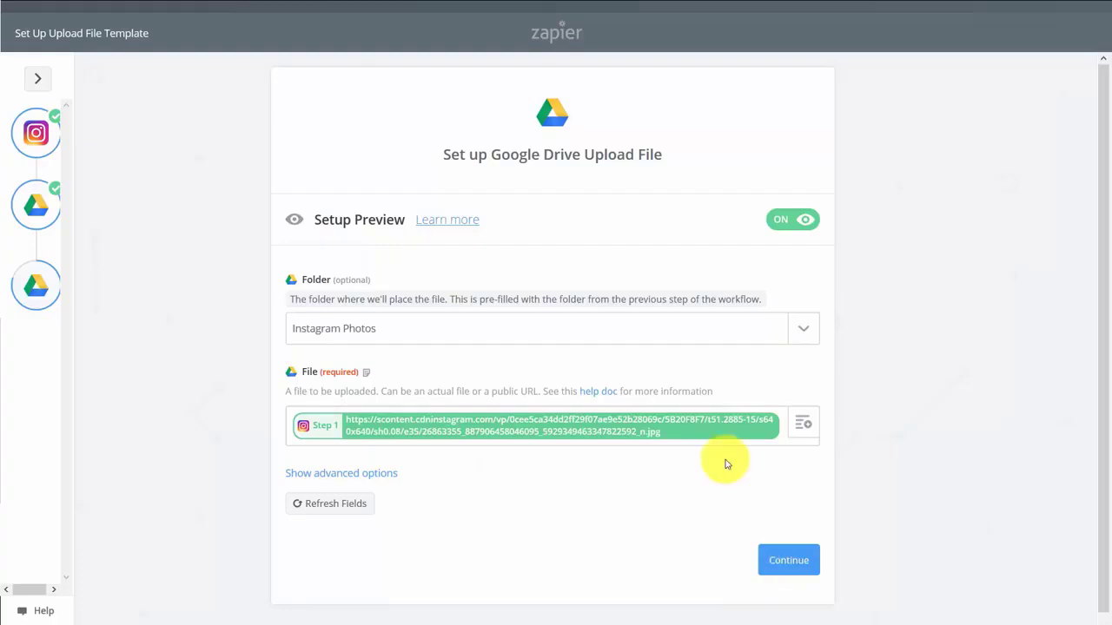
pyautogui.click(763, 563)
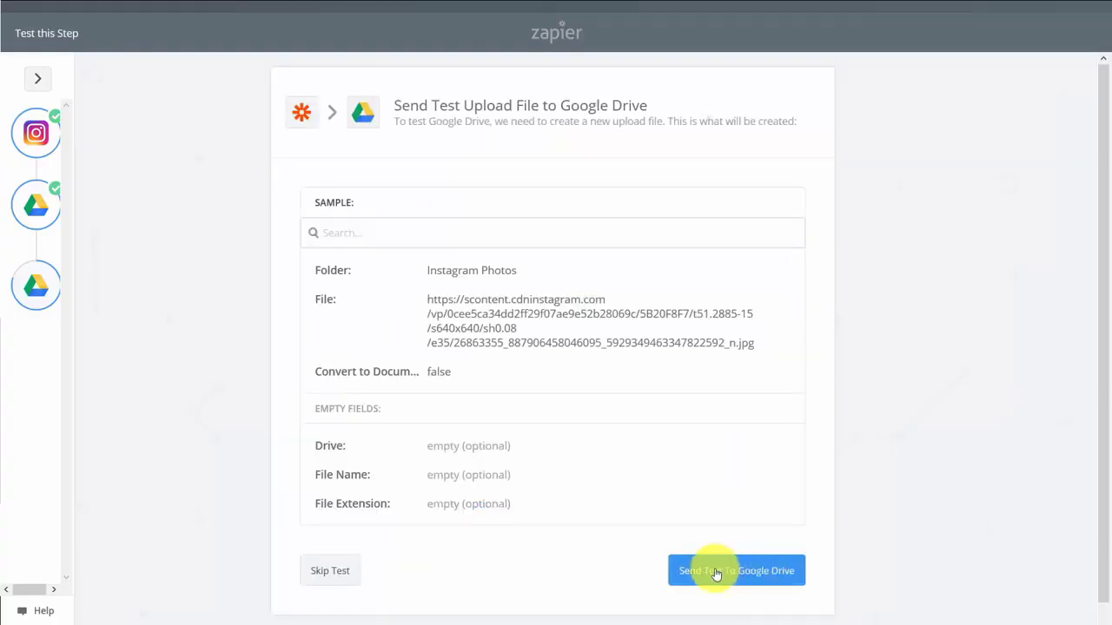
pyautogui.click(717, 574)
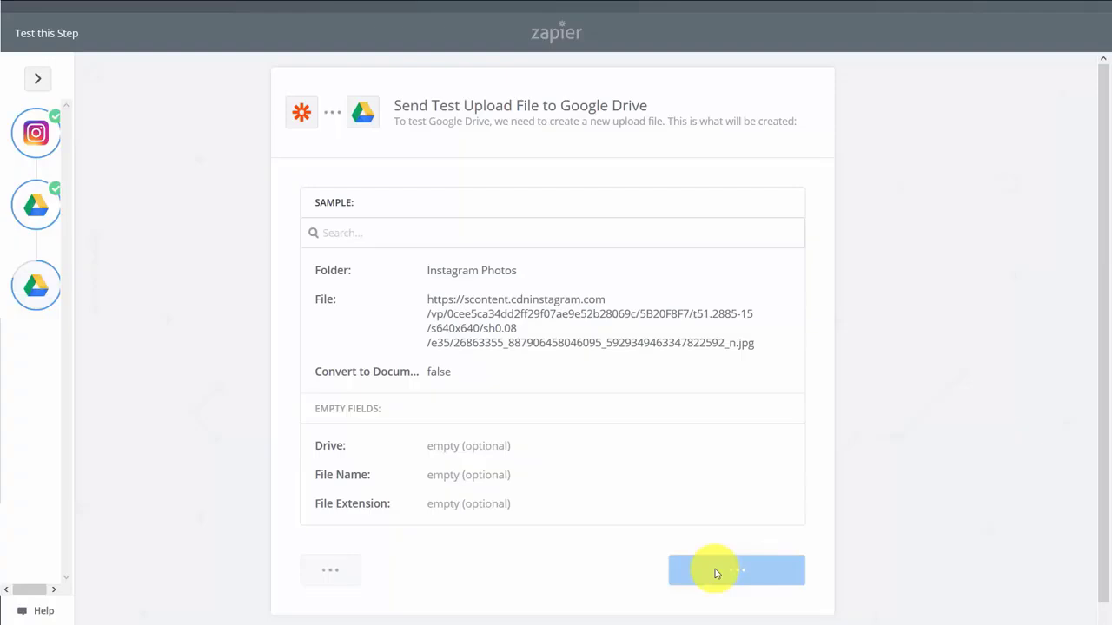
pyautogui.scroll(-5, 813, 513)
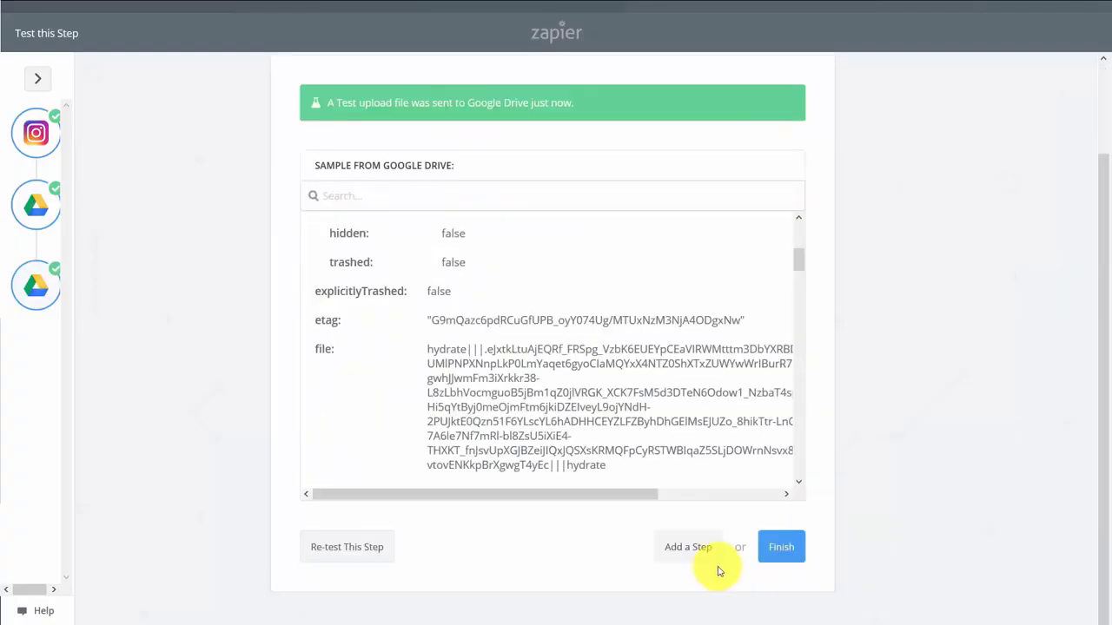
pyautogui.click(773, 548)
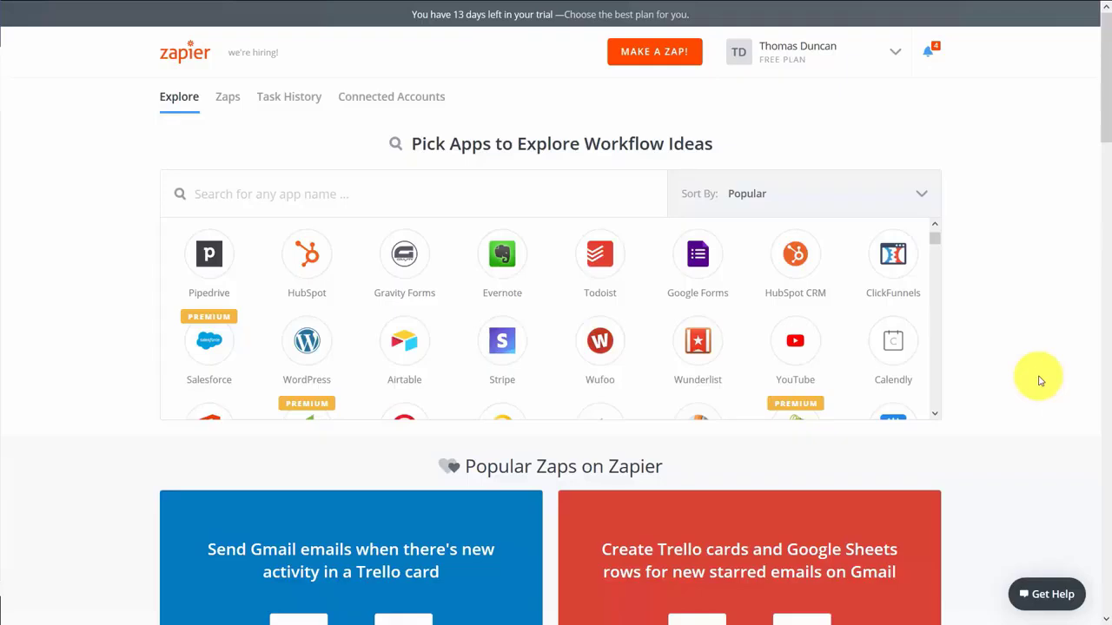
# Search apps for 'linked', filter to LinkedIn, and browse its Popular Zaps cards
pyautogui.click(252, 194)
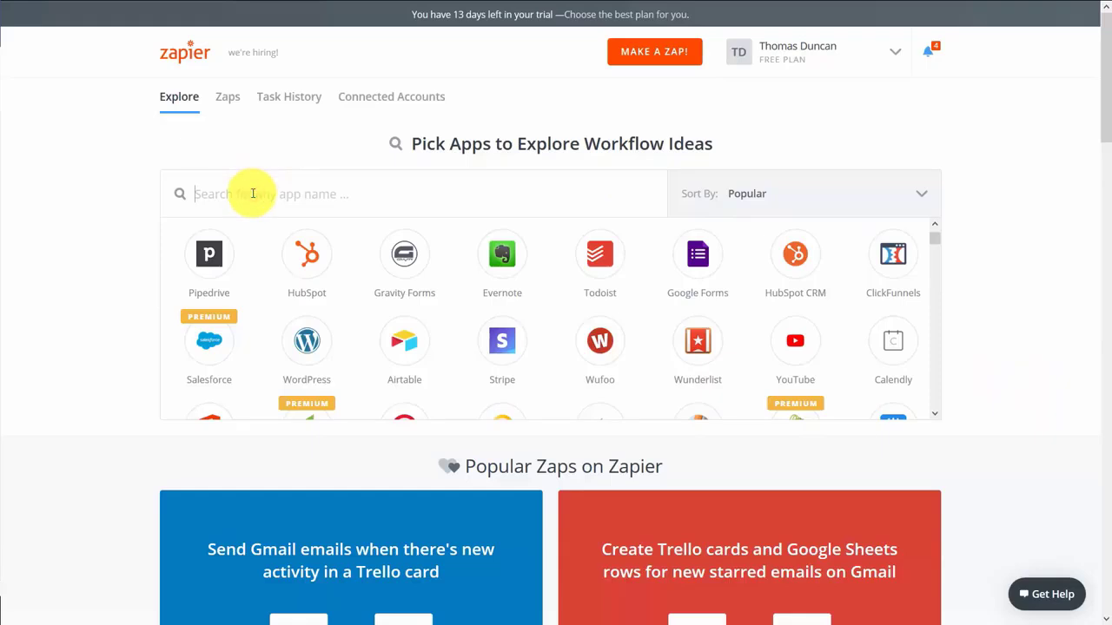
pyautogui.write('linked')
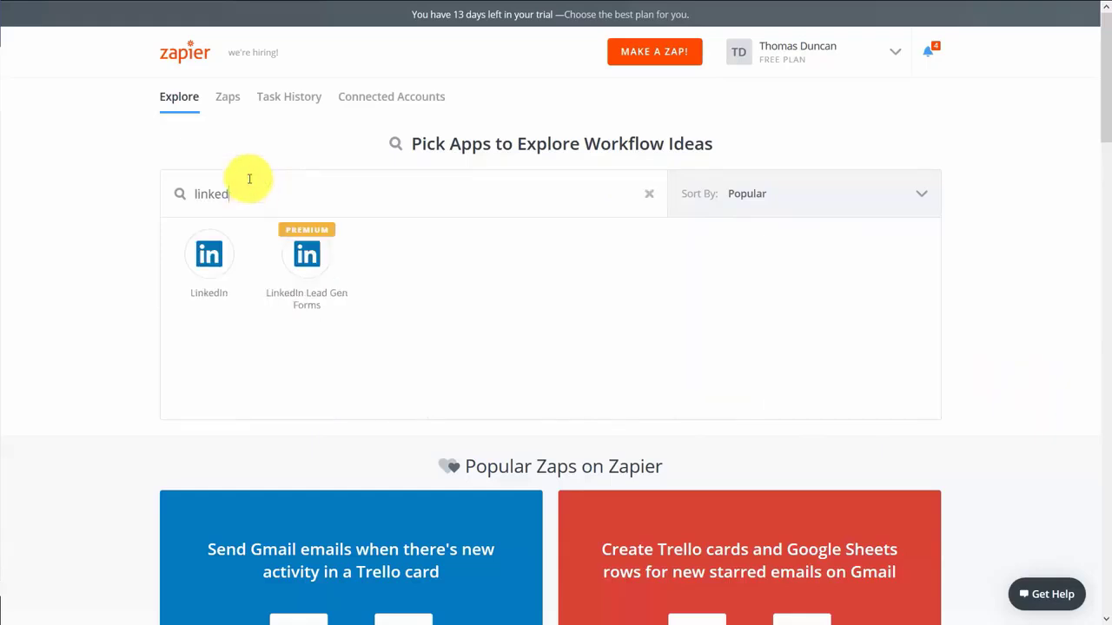
pyautogui.click(214, 266)
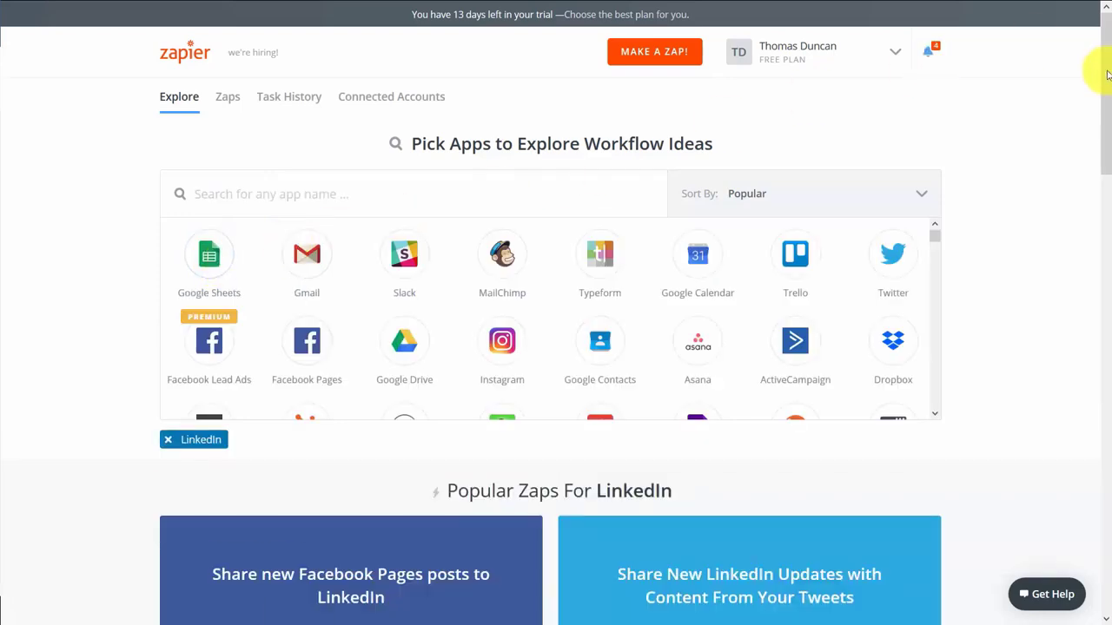
pyautogui.moveTo(1105, 74); pyautogui.dragTo(1103, 447)
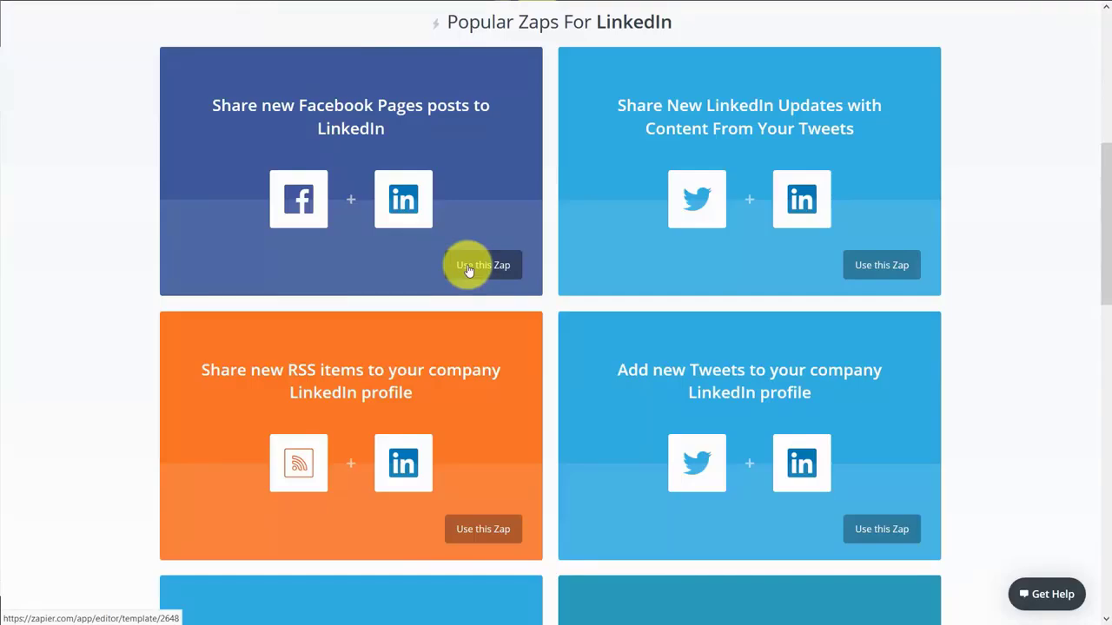
pyautogui.scroll(-5, 469, 269)
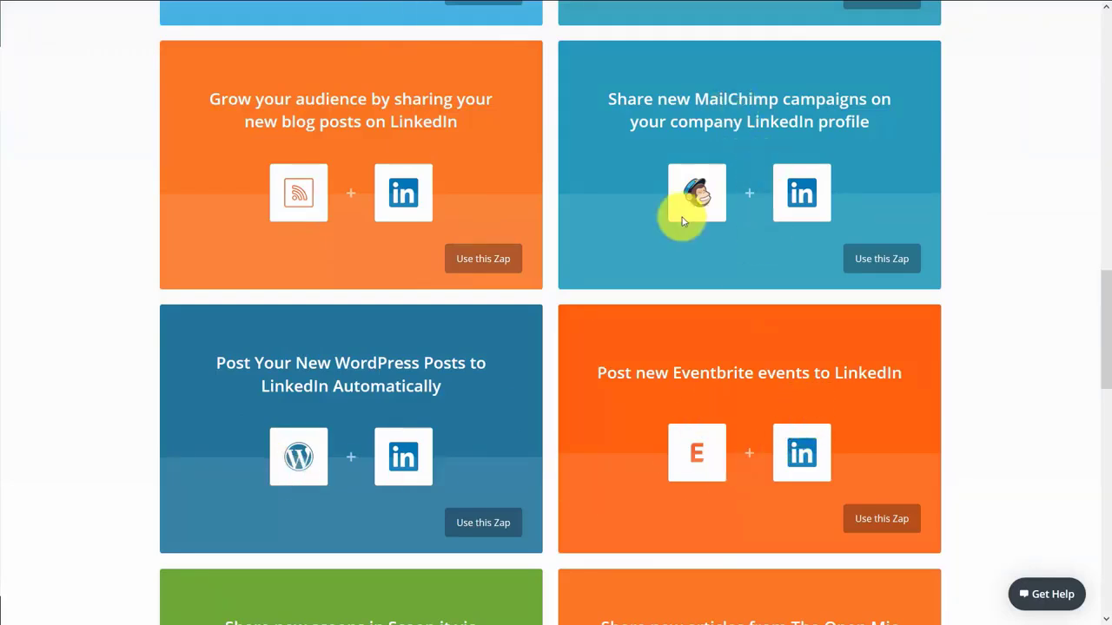
pyautogui.scroll(6, 960, 362)
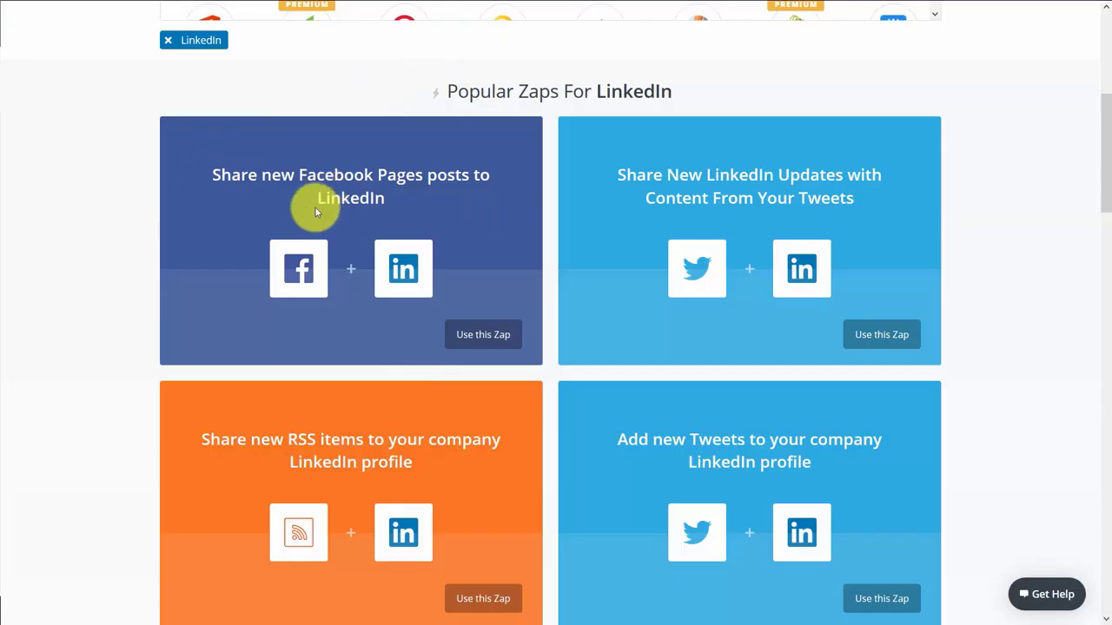
# Open the 'Share new Facebook Pages posts to LinkedIn' template
pyautogui.click(483, 339)
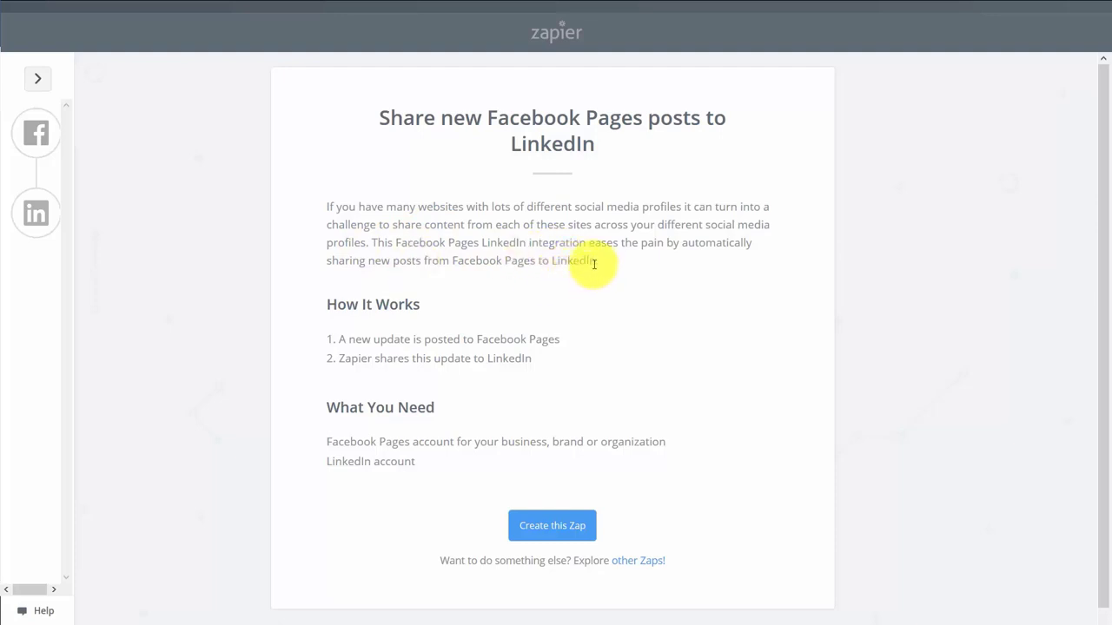
# Create the zap with the new timeline post trigger and connect and test a Facebook Pages account
pyautogui.click(550, 523)
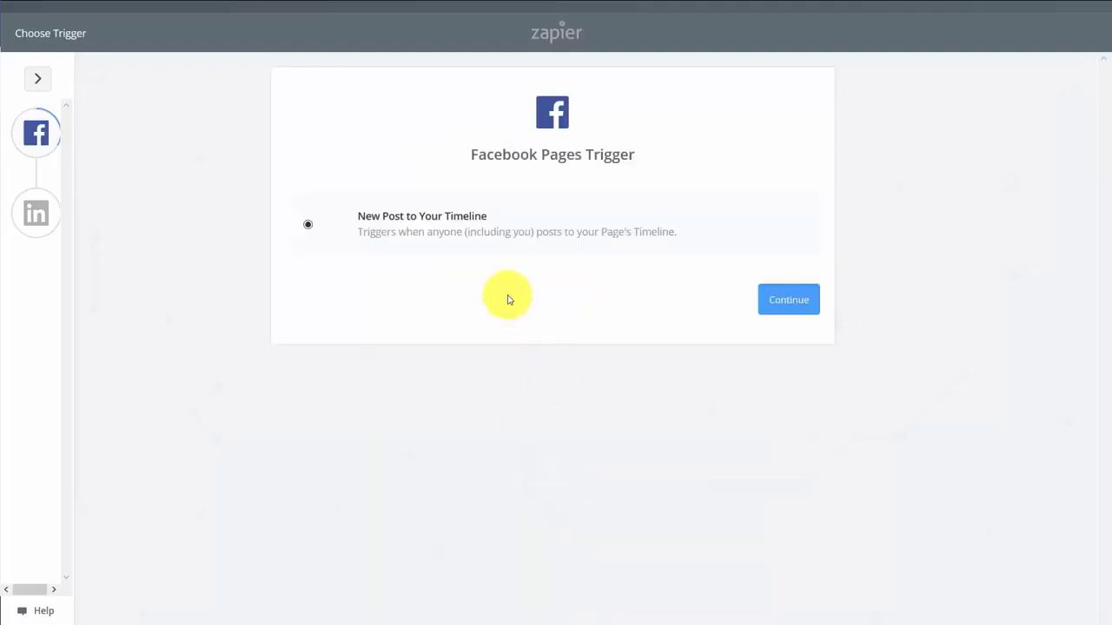
pyautogui.click(783, 307)
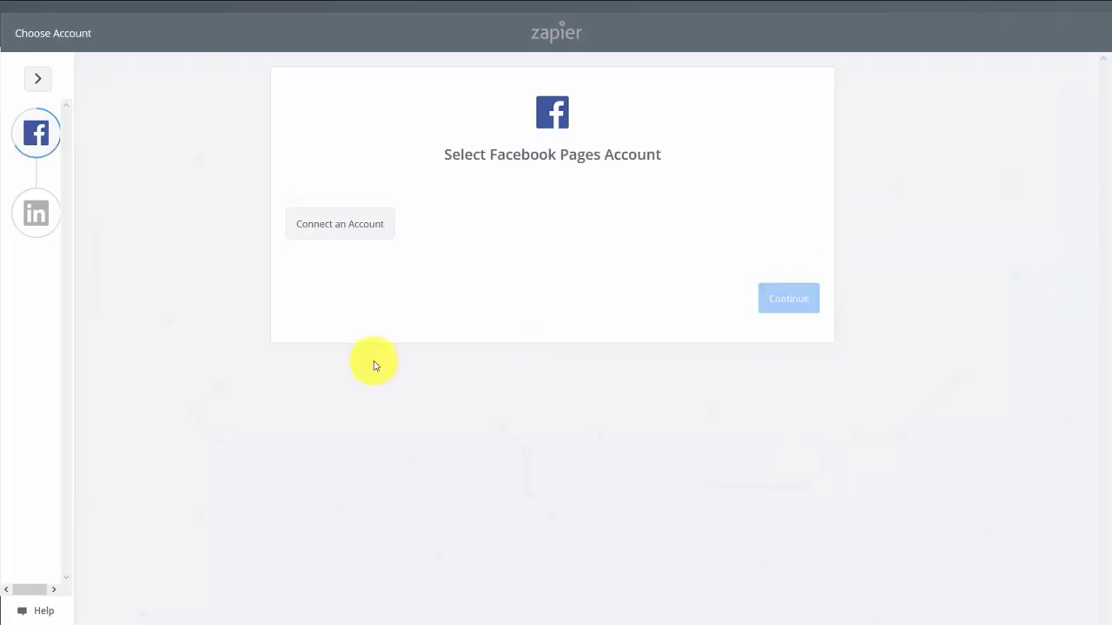
pyautogui.click(373, 241)
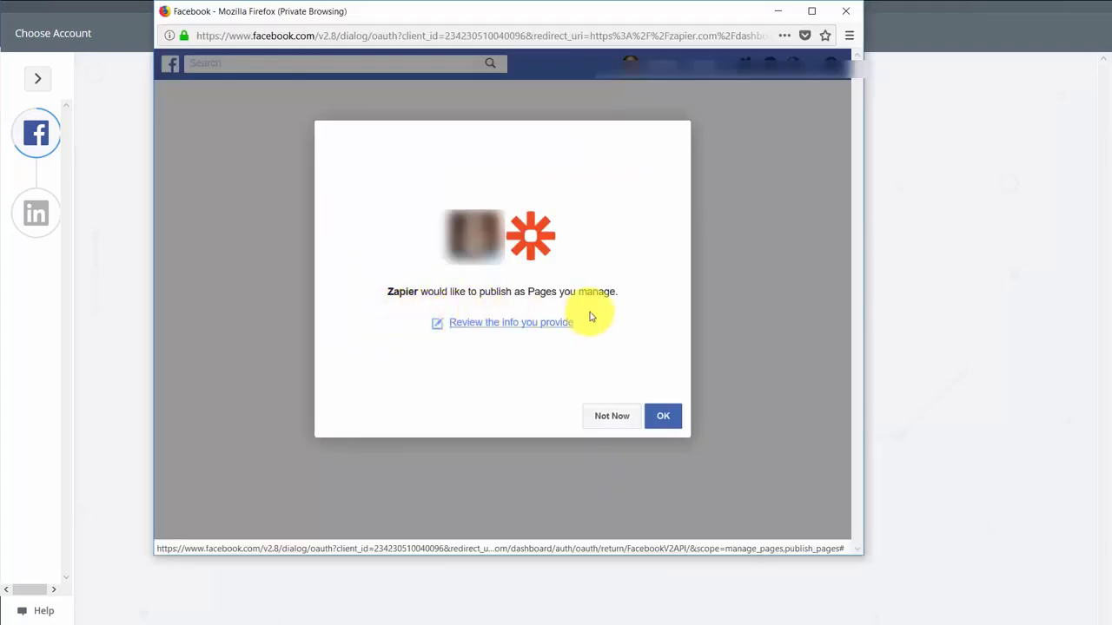
pyautogui.click(666, 426)
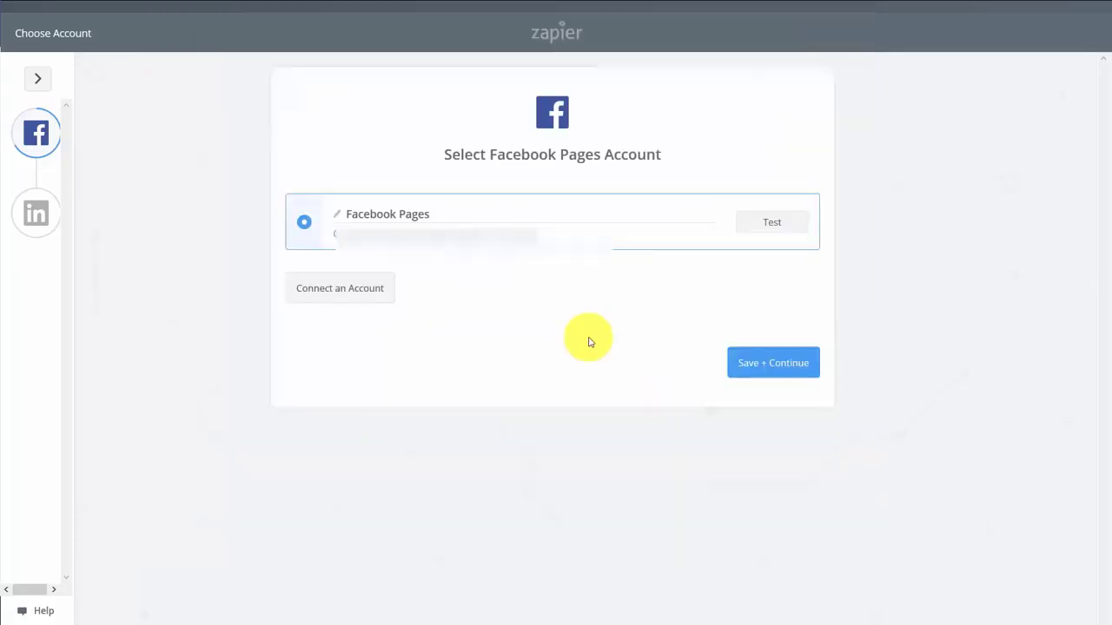
pyautogui.click(767, 223)
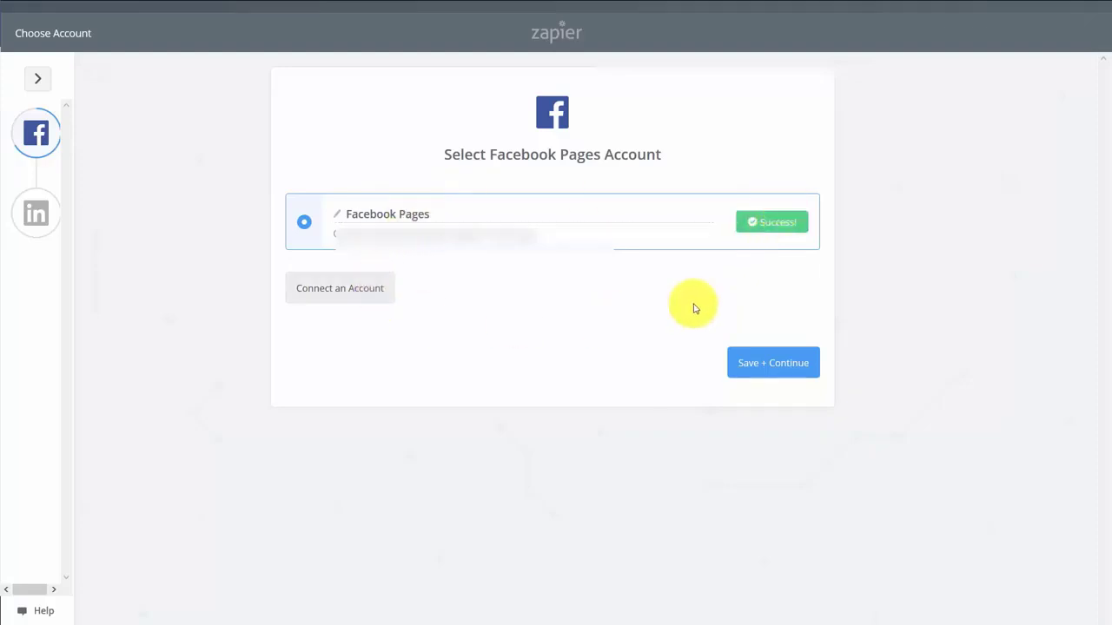
pyautogui.click(776, 378)
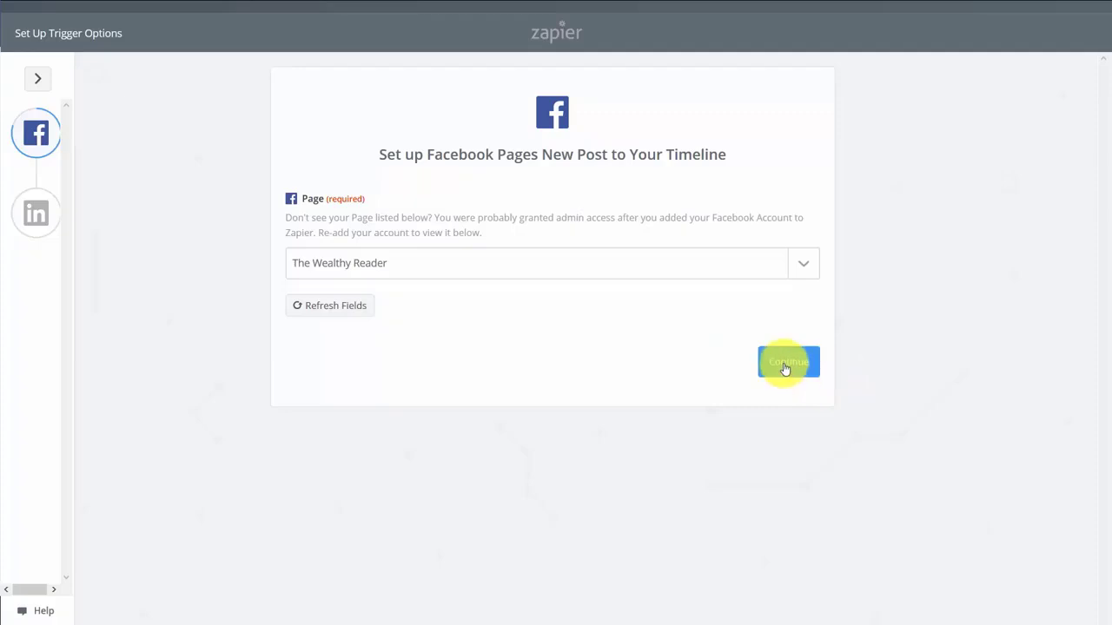
# Use The Wealthy Reader page as the trigger, fetch a sample post, and continue to LinkedIn
pyautogui.click(784, 365)
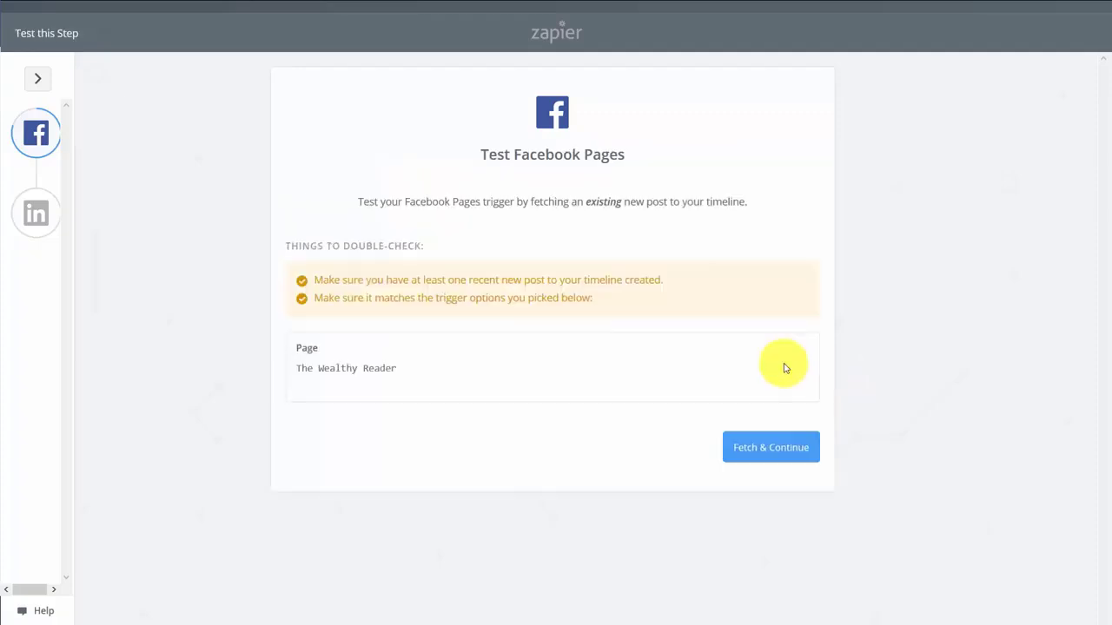
pyautogui.click(778, 449)
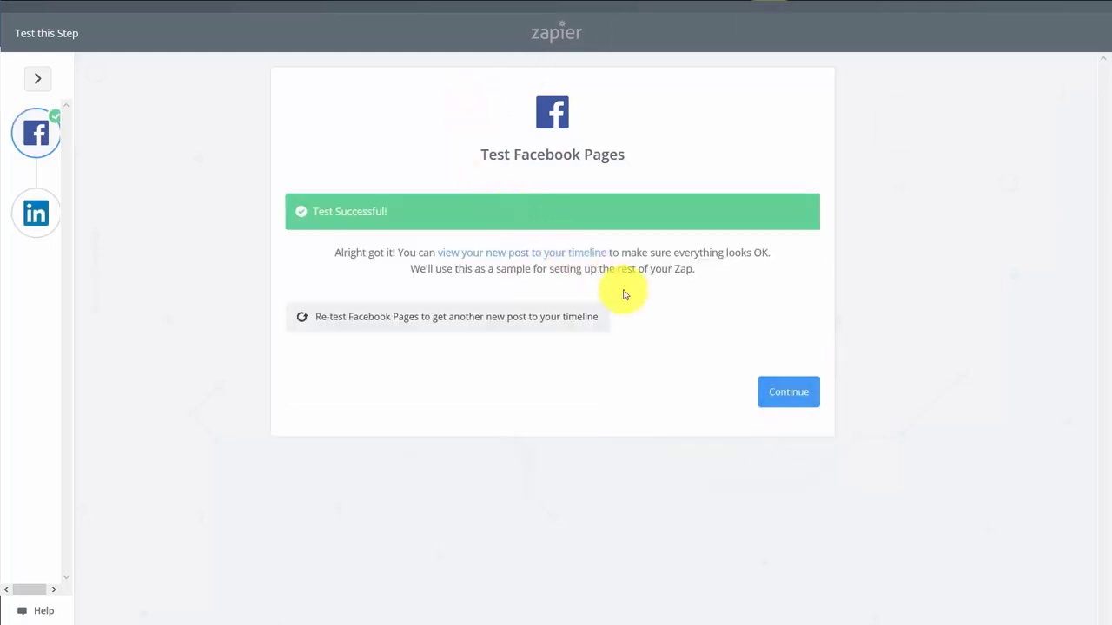
pyautogui.click(785, 393)
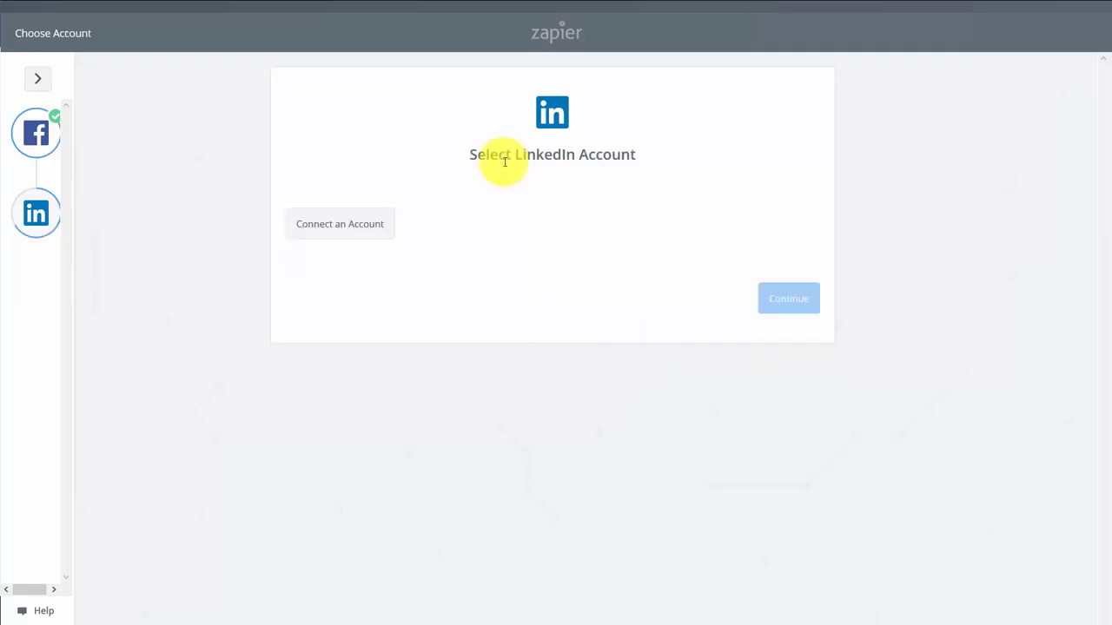
# Connect and test the LinkedIn account, send a test share update, and turn the zap on
pyautogui.click(379, 233)
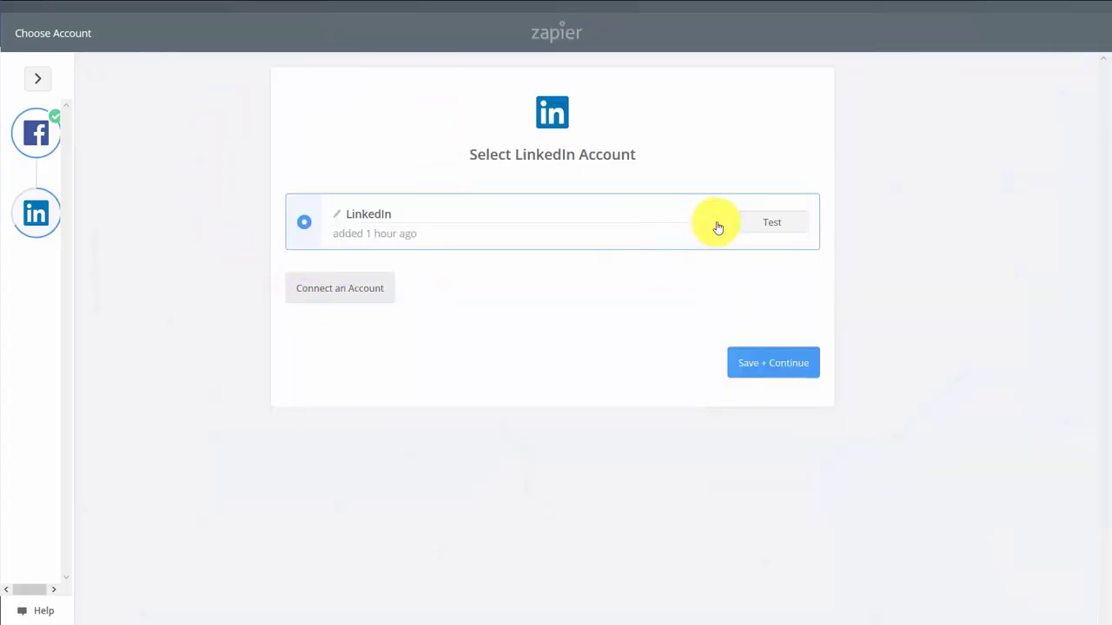
pyautogui.click(768, 223)
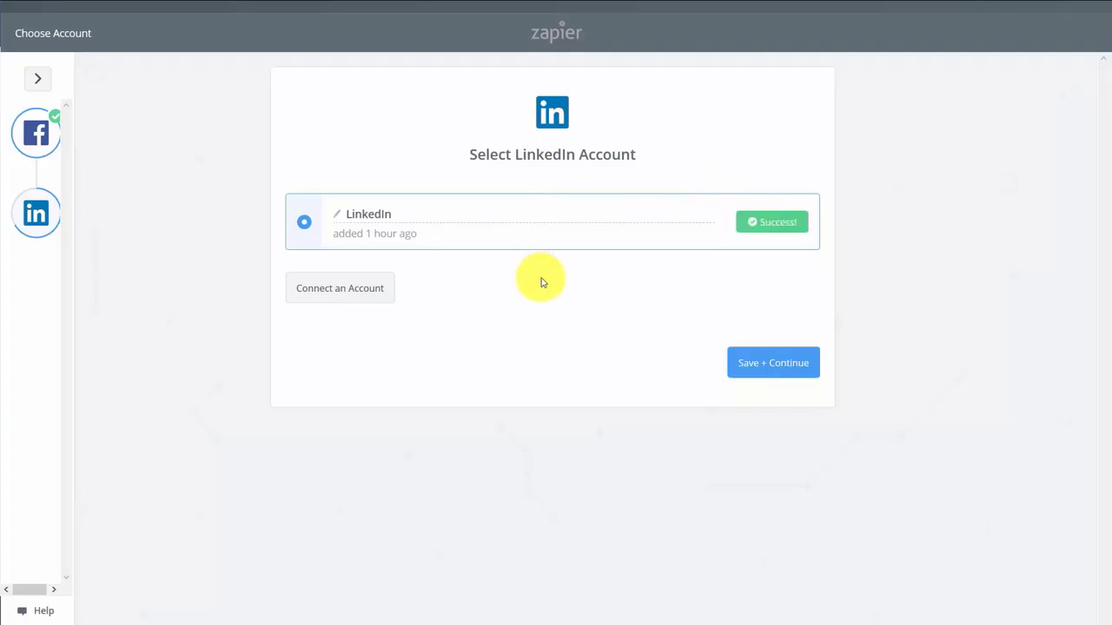
pyautogui.click(752, 369)
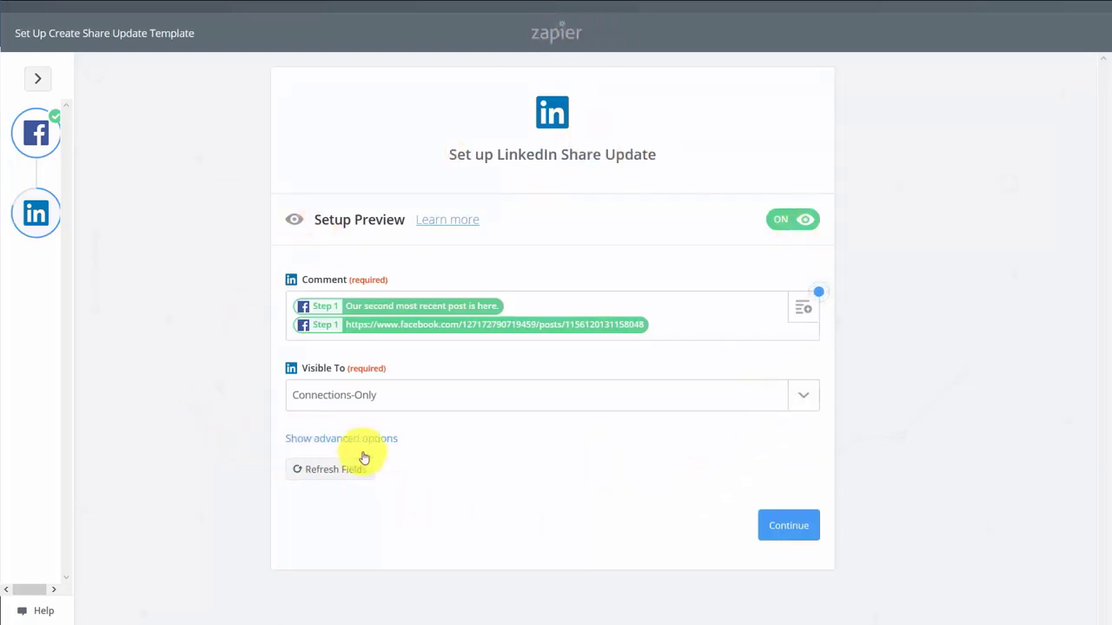
pyautogui.click(789, 526)
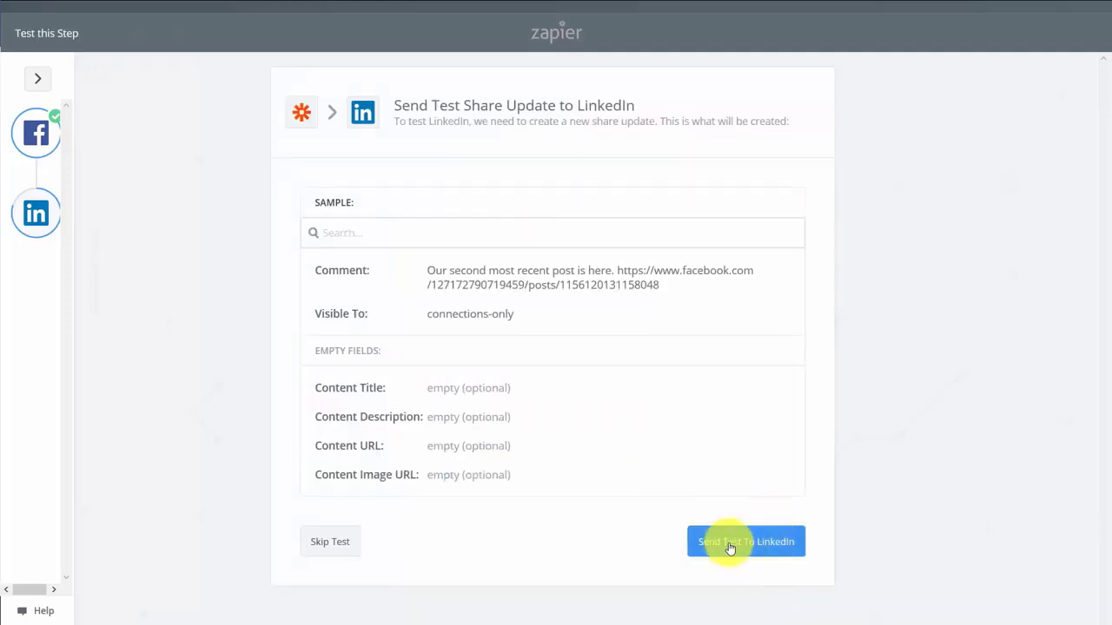
pyautogui.click(730, 545)
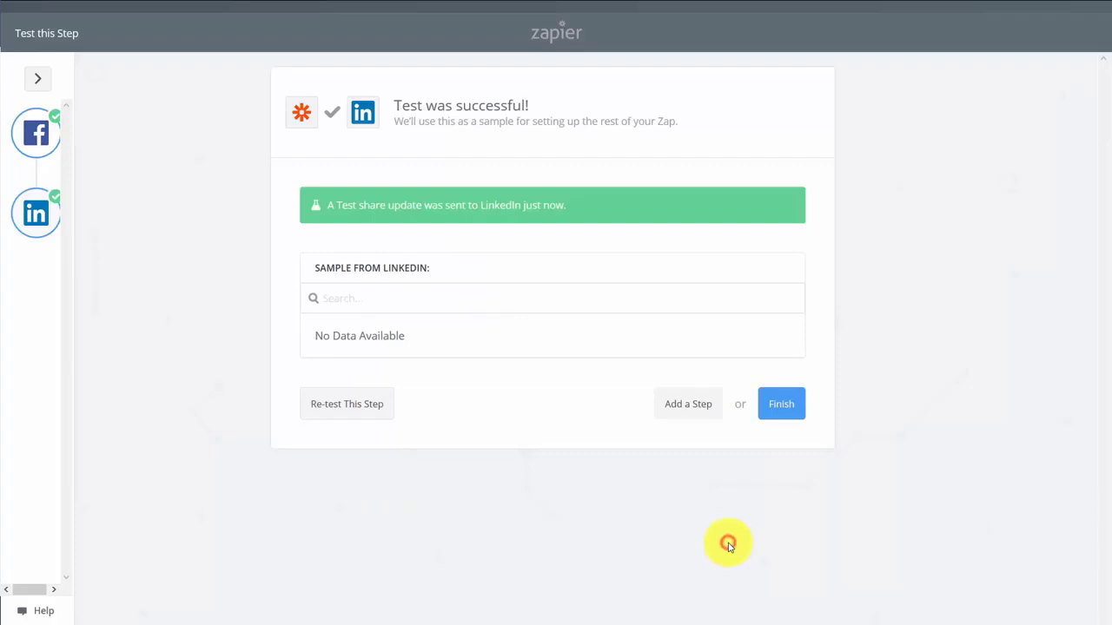
pyautogui.click(782, 409)
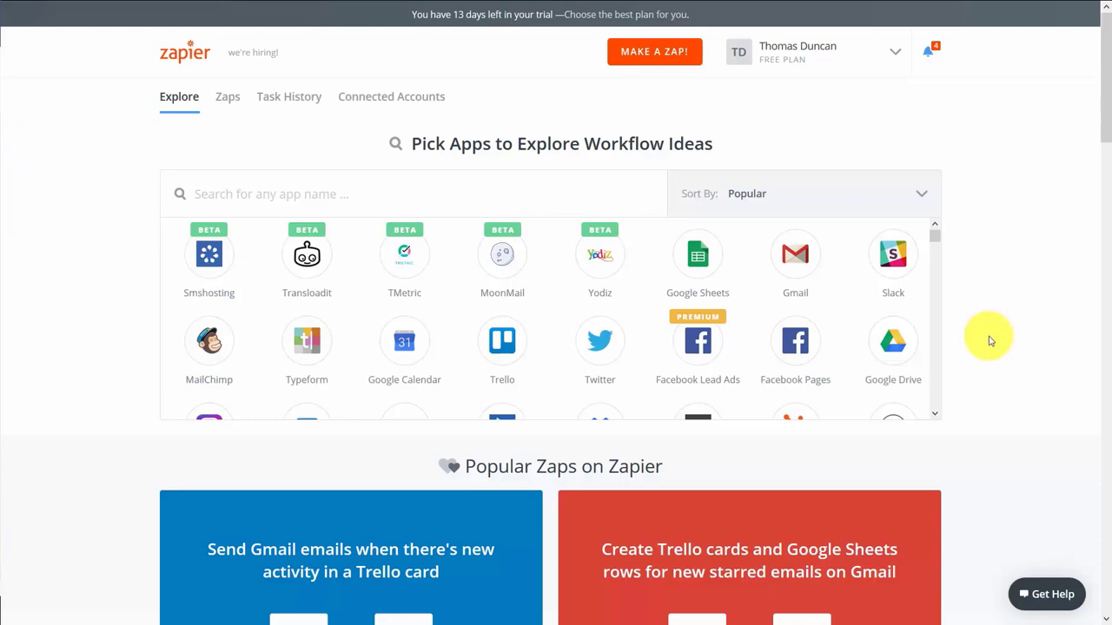
# Search 'twitt', filter Explore to Twitter, view its Actions, and scroll to Popular Zaps For Twitter
pyautogui.click(462, 200)
pyautogui.write('twitt')
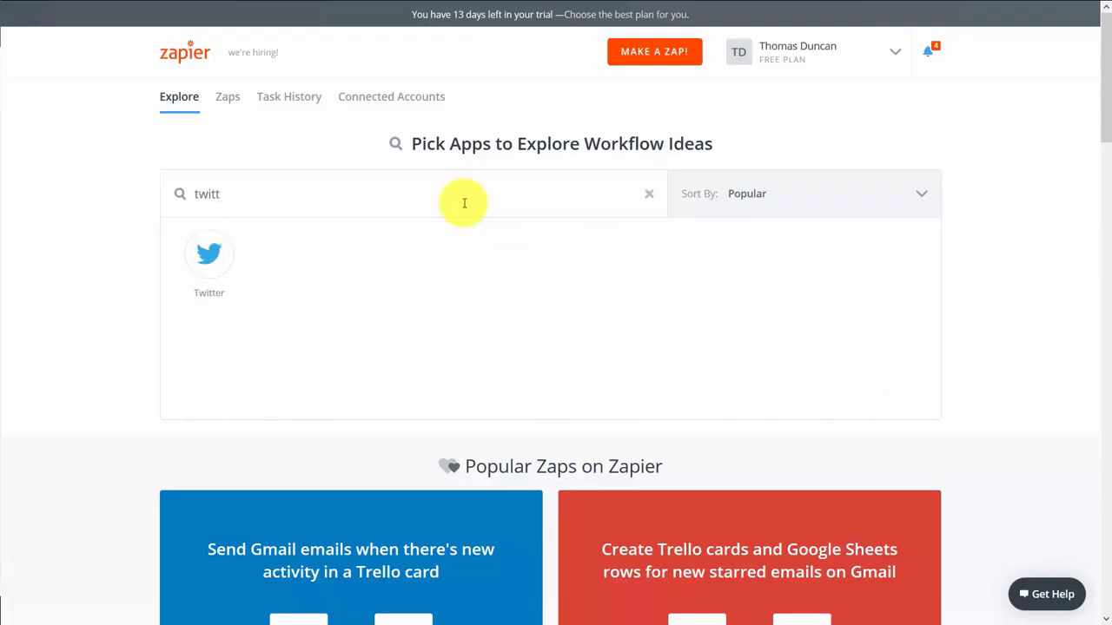
pyautogui.click(218, 262)
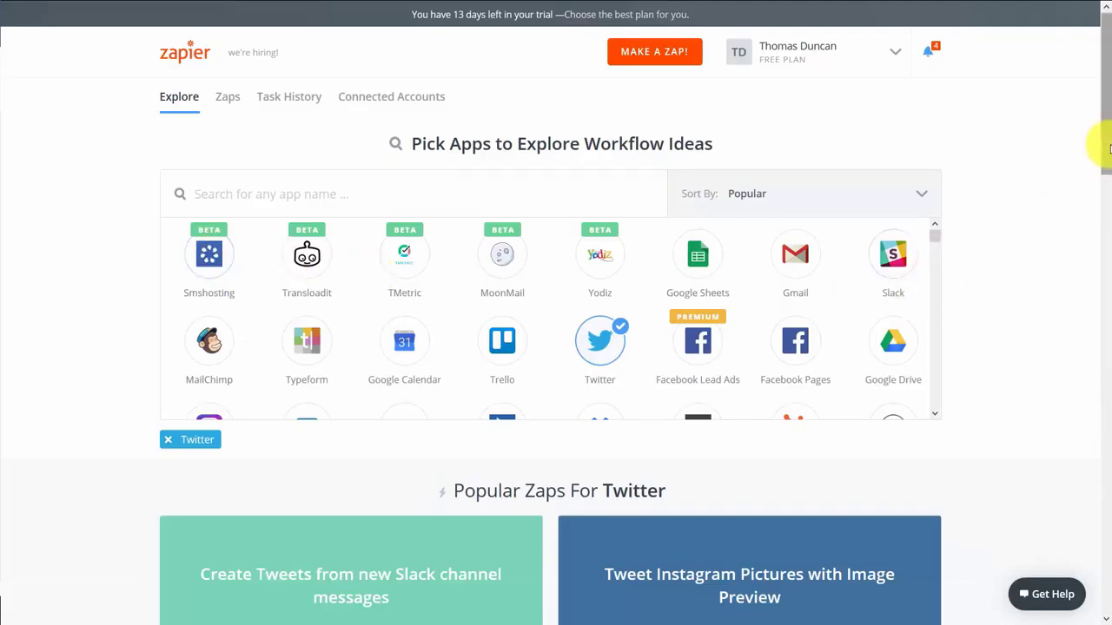
pyautogui.moveTo(1106, 148); pyautogui.dragTo(1095, 437)
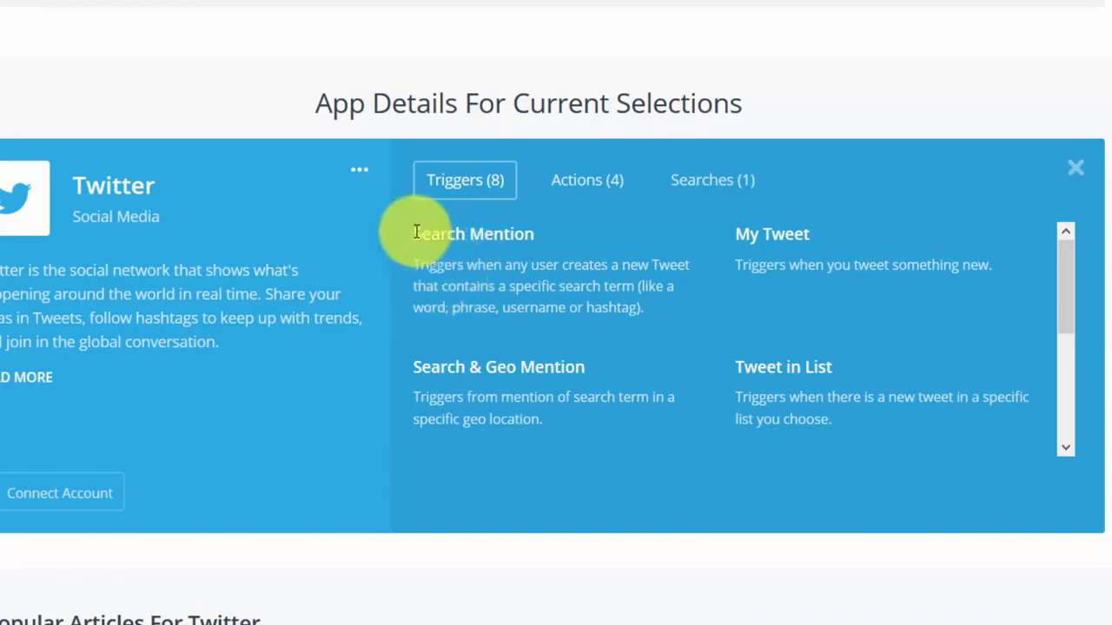
pyautogui.click(600, 196)
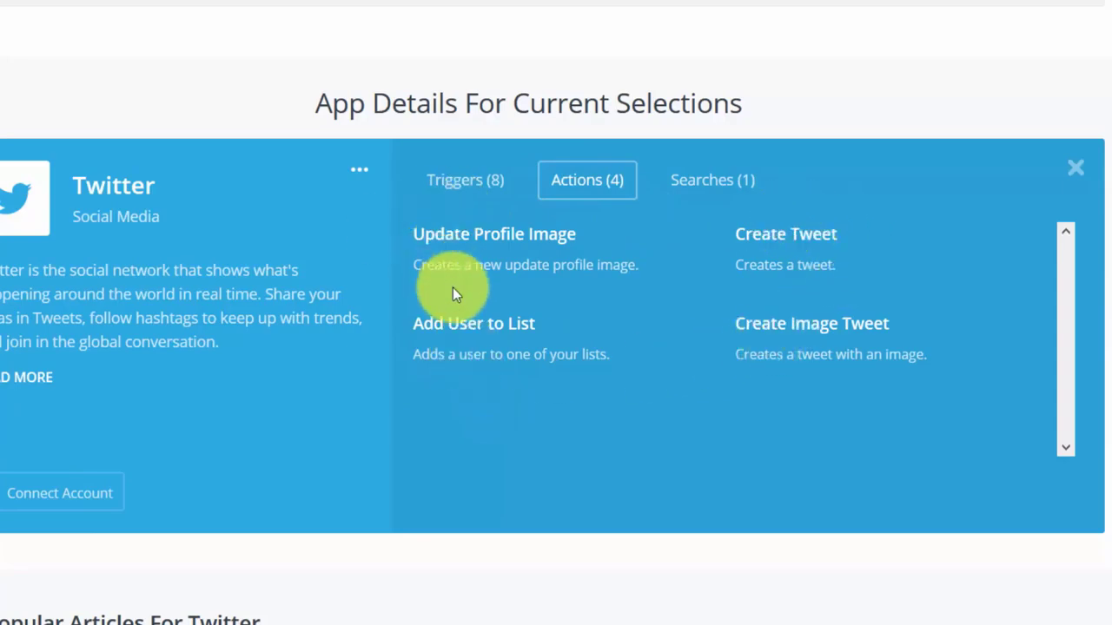
pyautogui.scroll(15, 1073, 423)
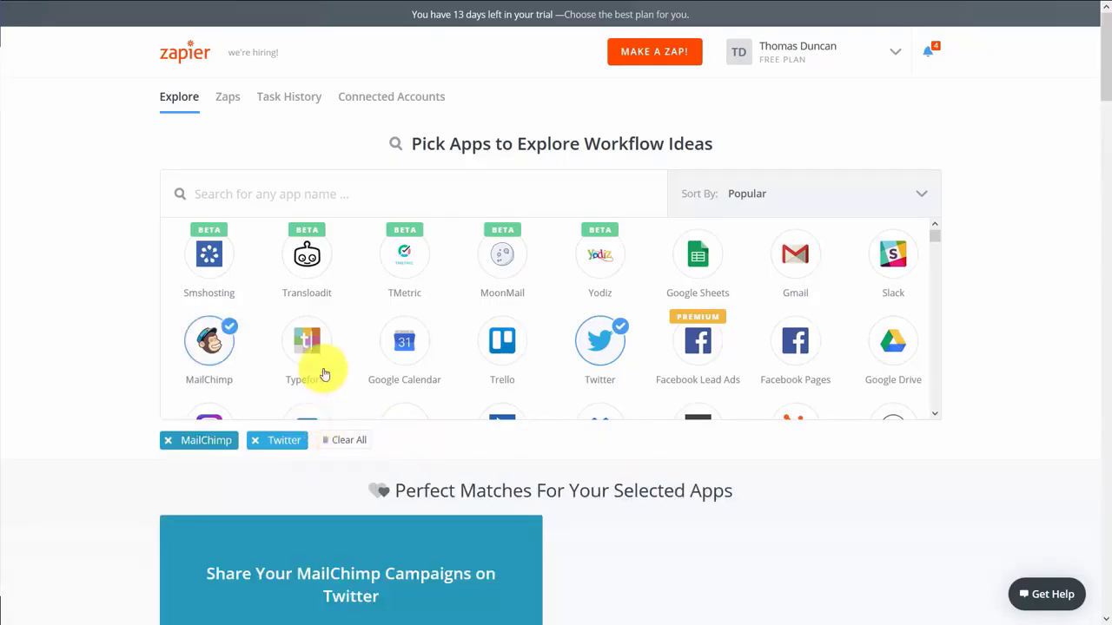
pyautogui.scroll(-1, 154, 398)
pyautogui.scroll(-1, 155, 398)
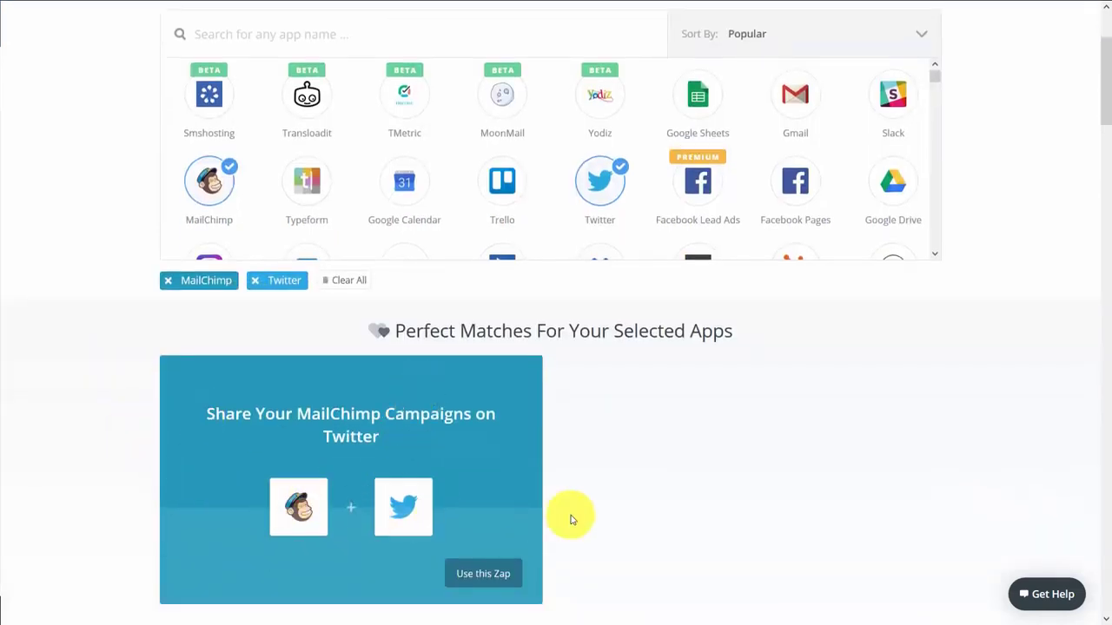
pyautogui.scroll(1, 601, 501)
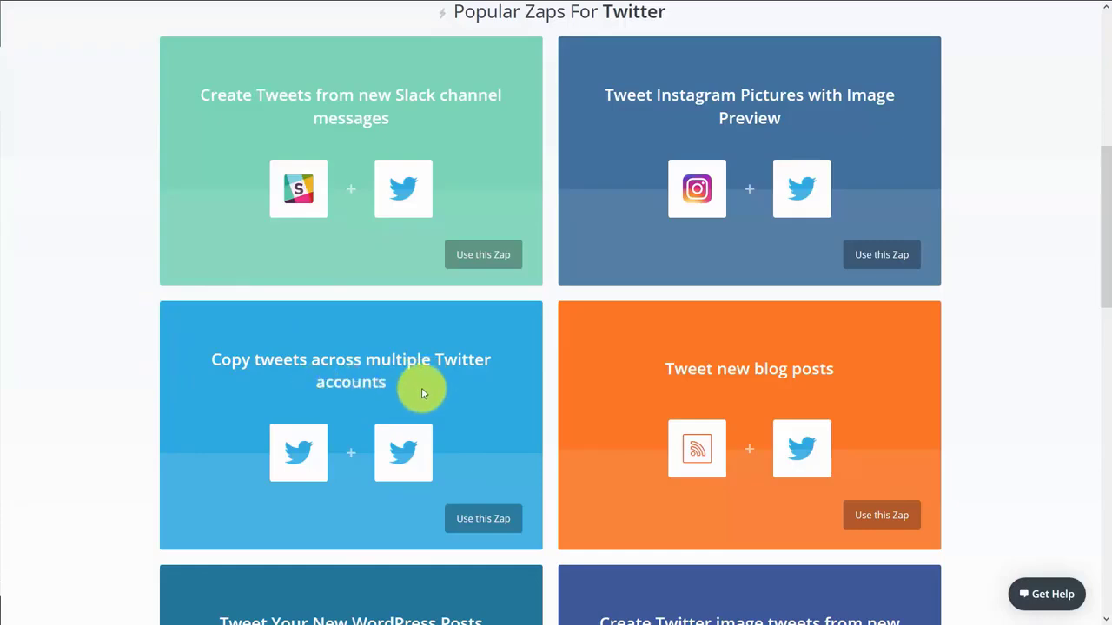
# Start the copy-tweets template and connect, authorize, and test a Twitter account for the trigger
pyautogui.click(477, 521)
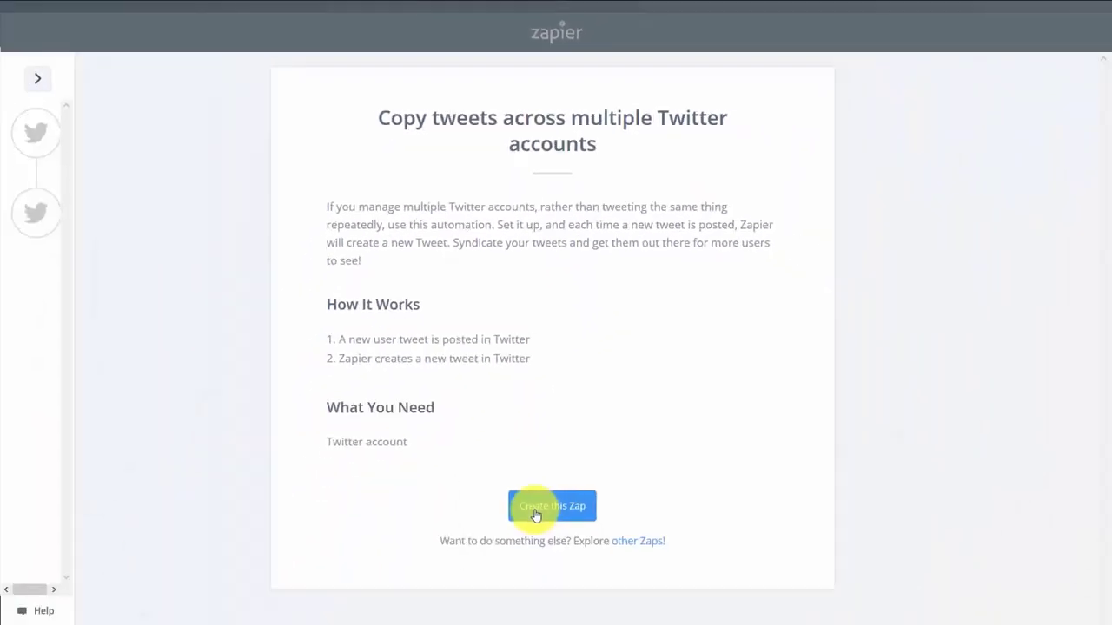
pyautogui.click(536, 516)
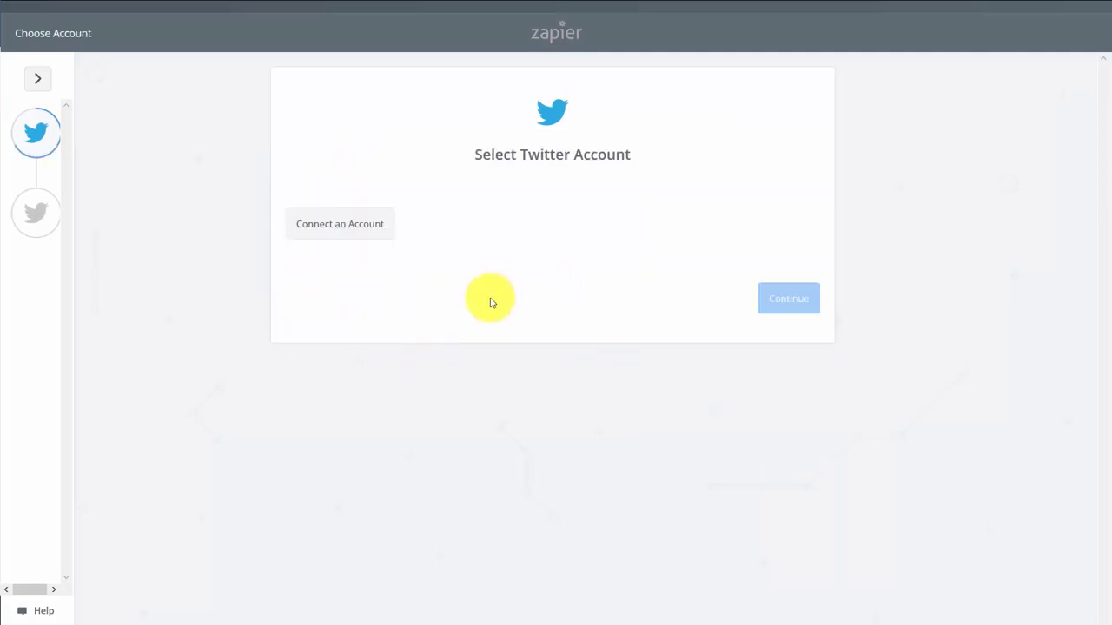
pyautogui.click(379, 242)
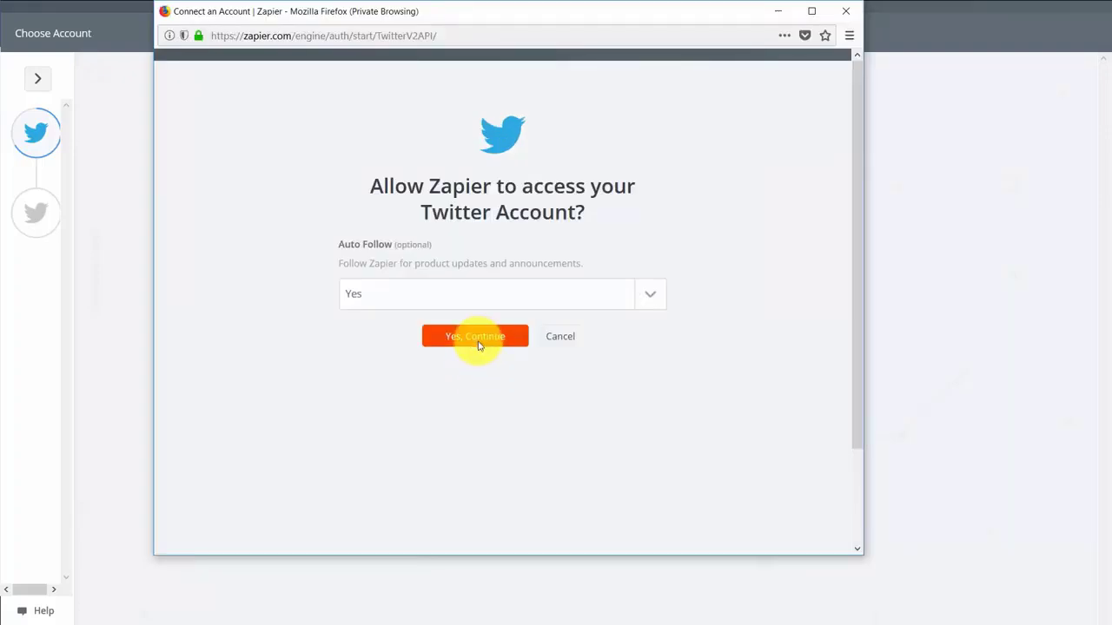
pyautogui.click(478, 343)
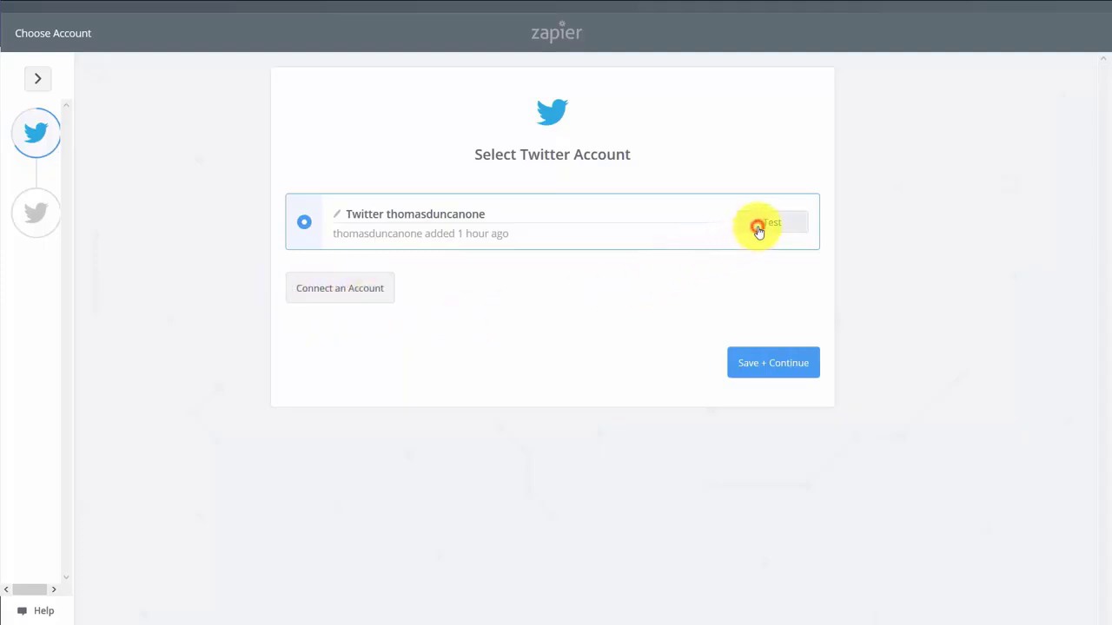
pyautogui.click(757, 227)
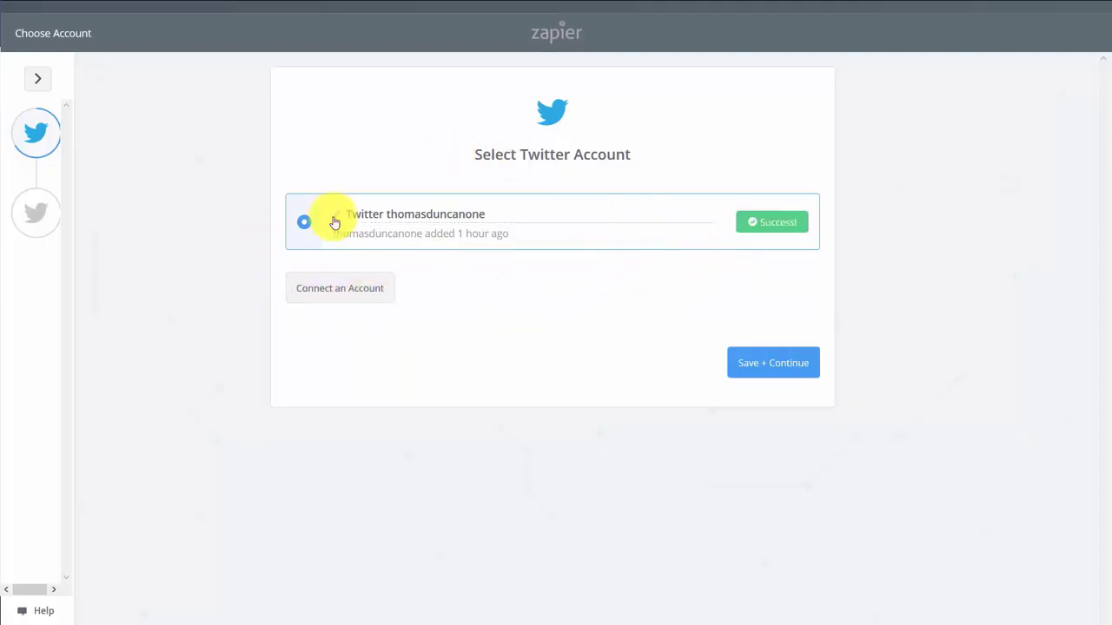
pyautogui.click(754, 366)
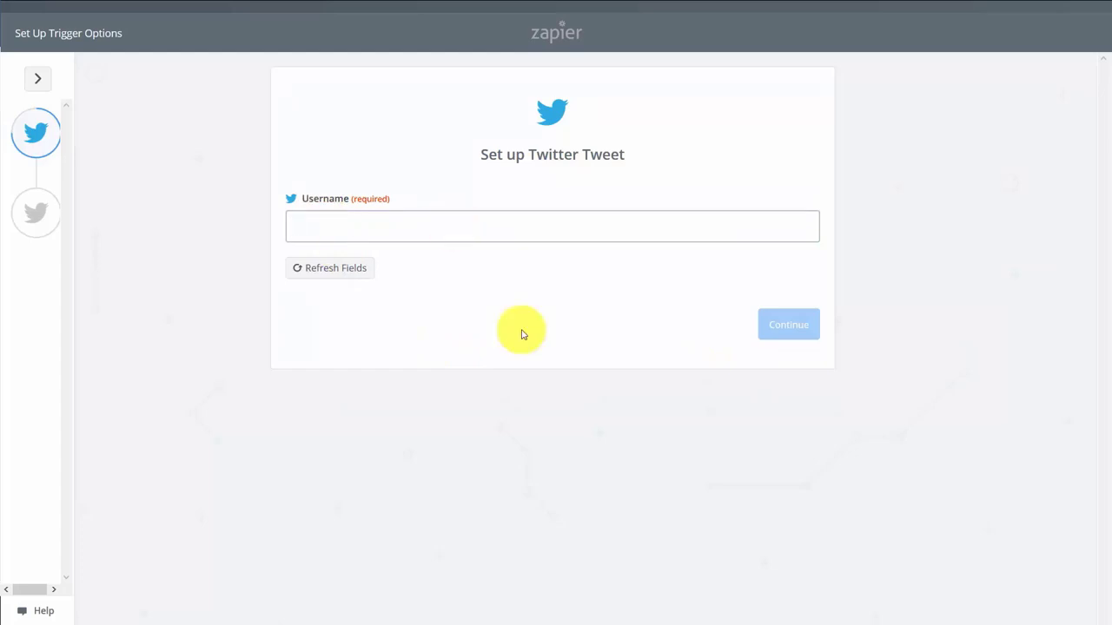
# Paste the Twitter username to watch and test the tweet trigger
pyautogui.click(766, 335)
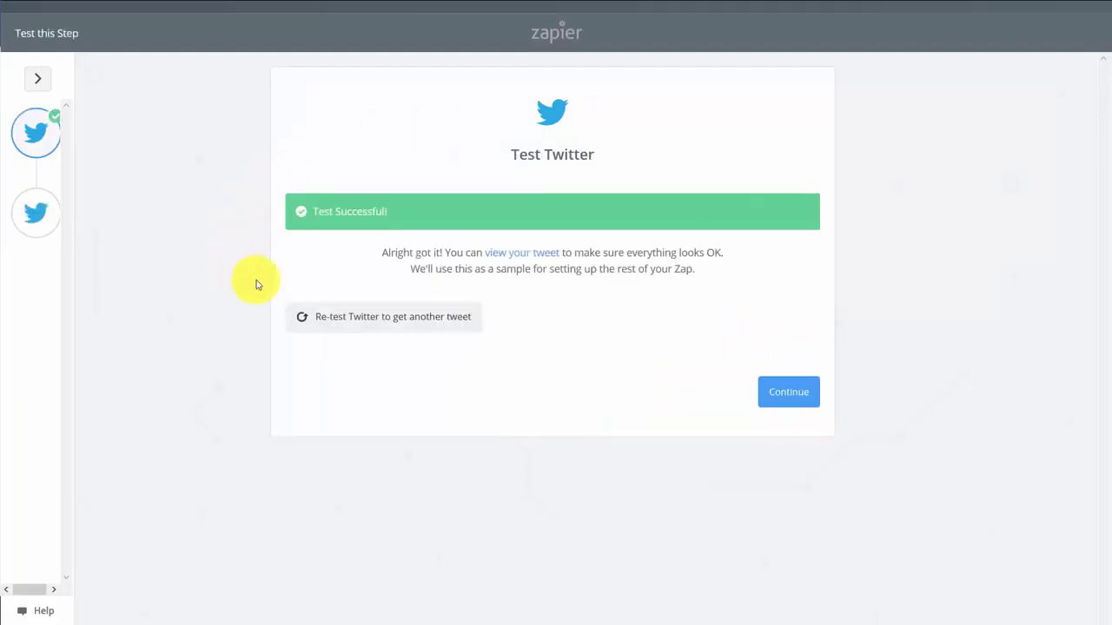
pyautogui.click(776, 395)
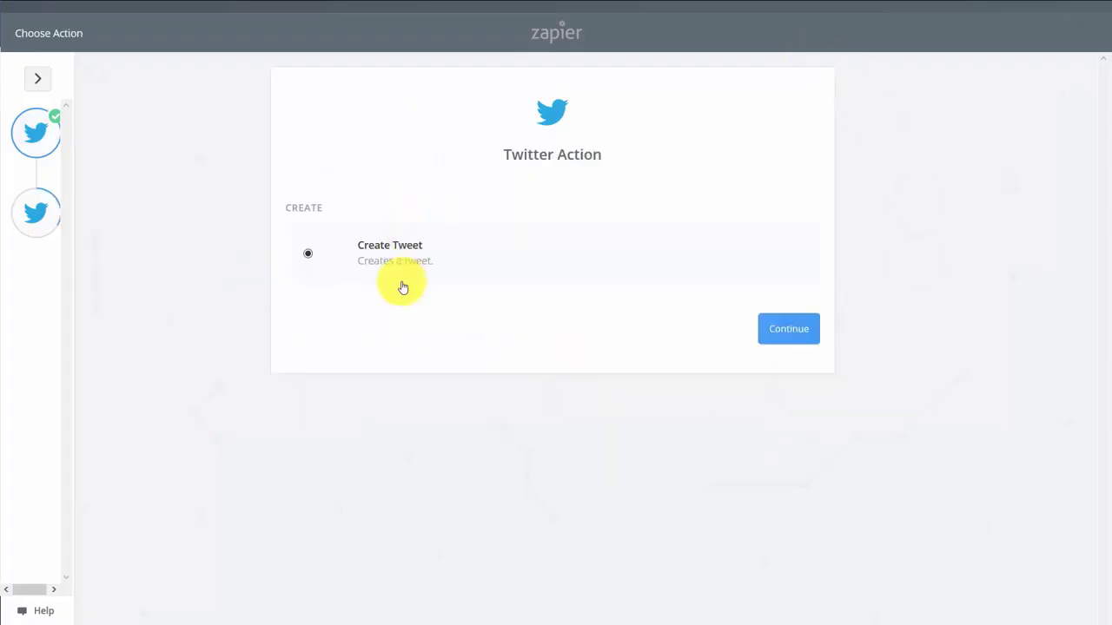
# Post via Create Tweet from the second Twitter account, send a test tweet, and turn the zap on
pyautogui.click(774, 344)
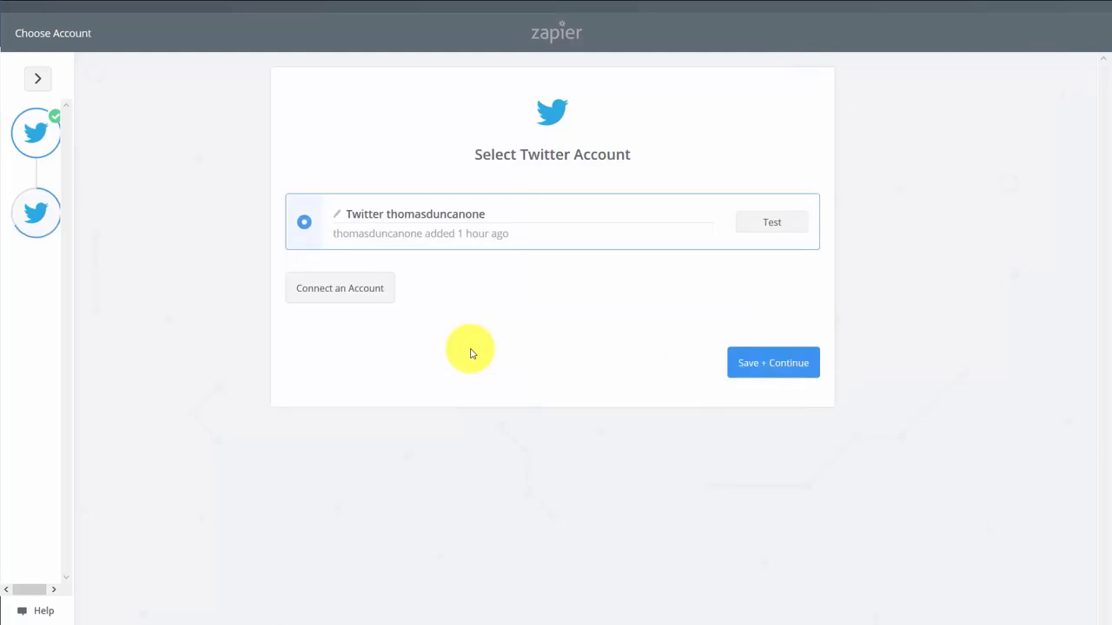
pyautogui.click(365, 295)
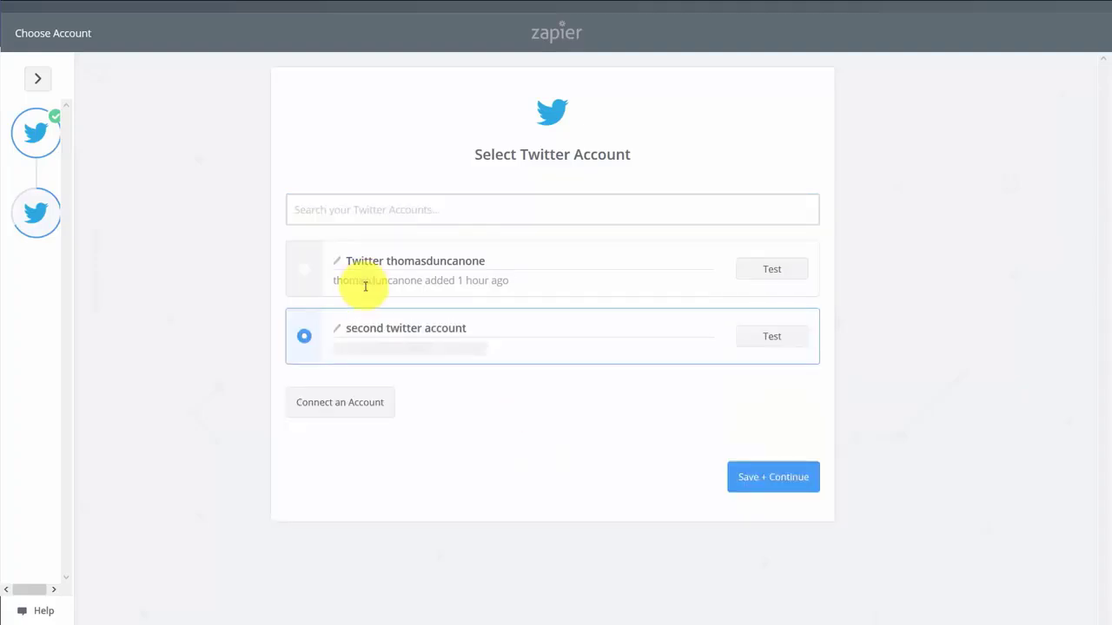
pyautogui.click(749, 478)
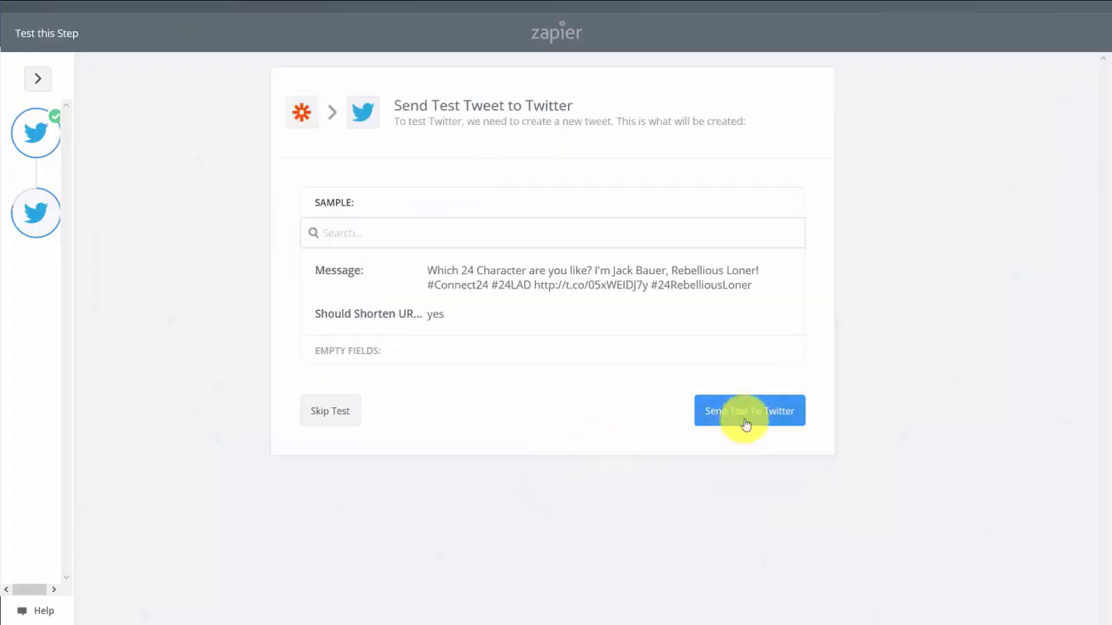
pyautogui.click(744, 412)
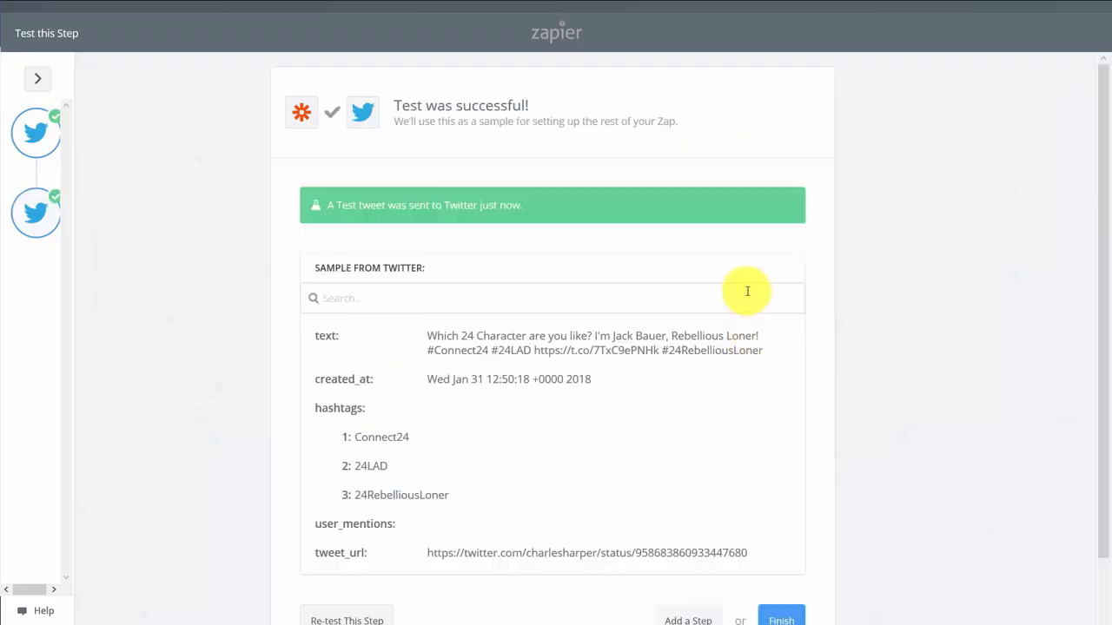
pyautogui.scroll(-2, 577, 383)
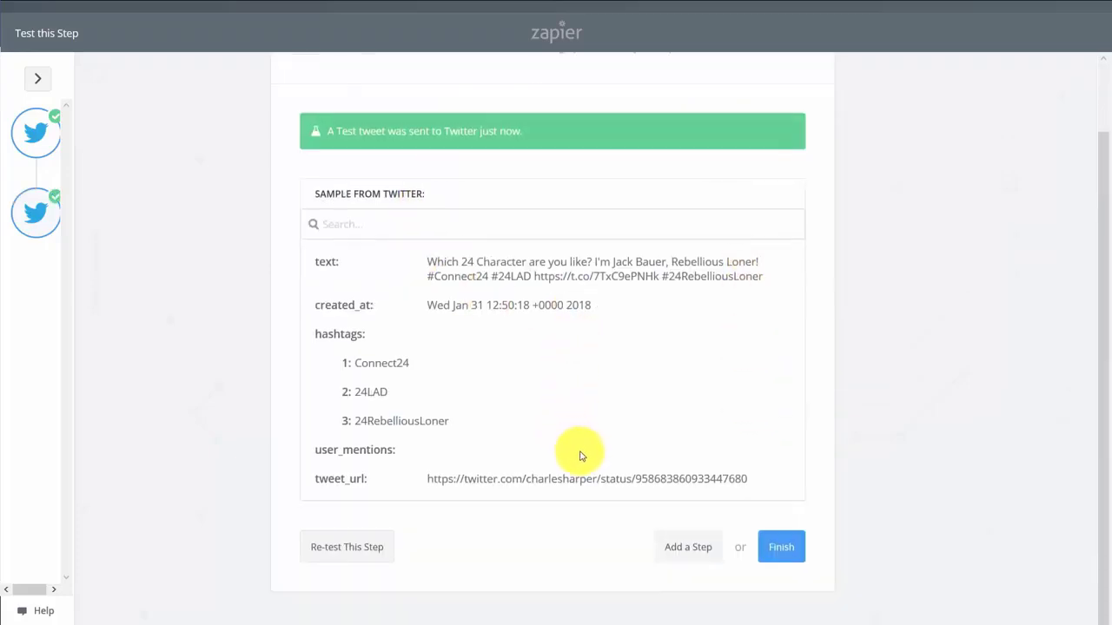
pyautogui.click(779, 555)
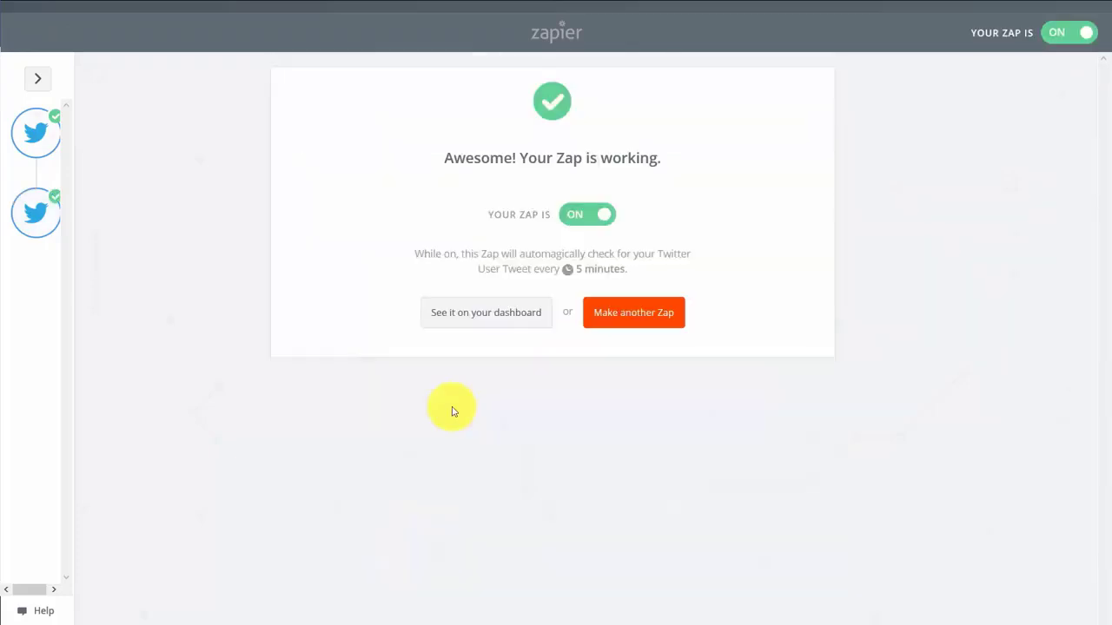